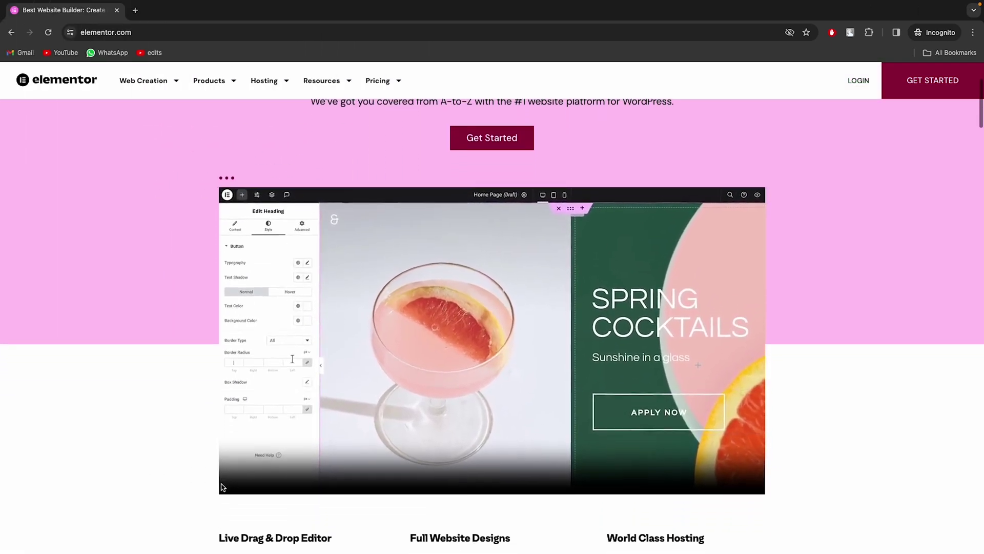
Activate Elementor Forms GSheetConnector Pro from the Installed Plugins list
scroll(221, 487, "down", 3)
scroll(221, 485, "down", 2)
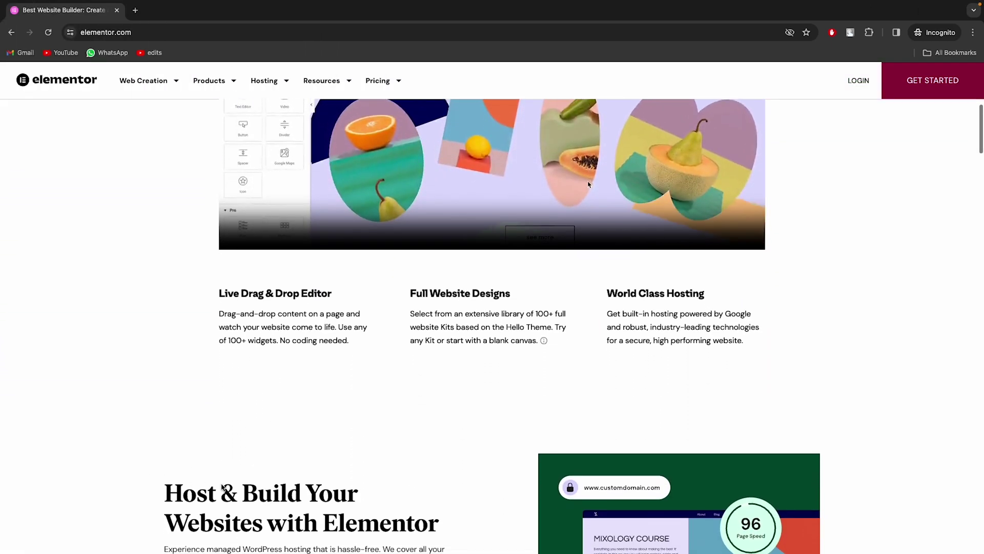
scroll(221, 484, "down", 5)
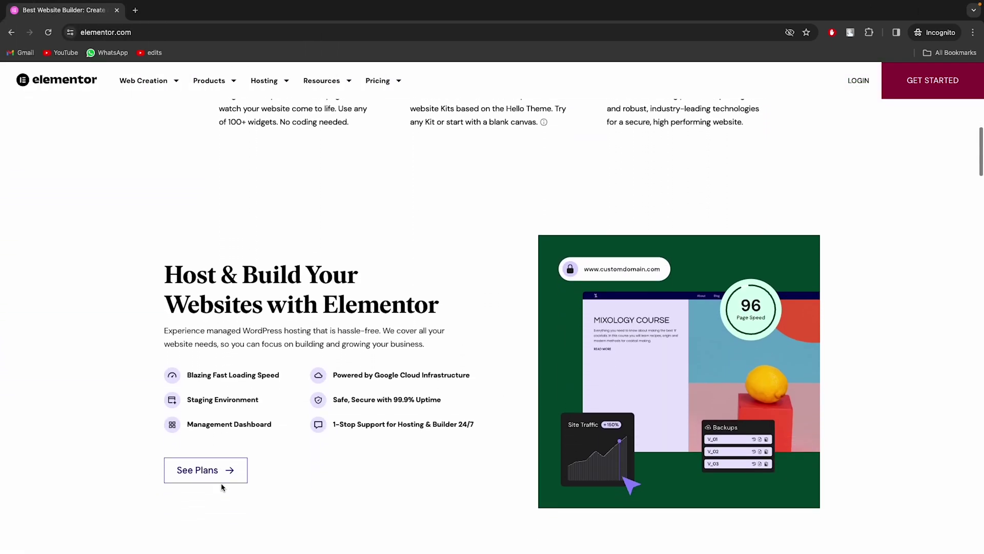
scroll(221, 487, "down", 5)
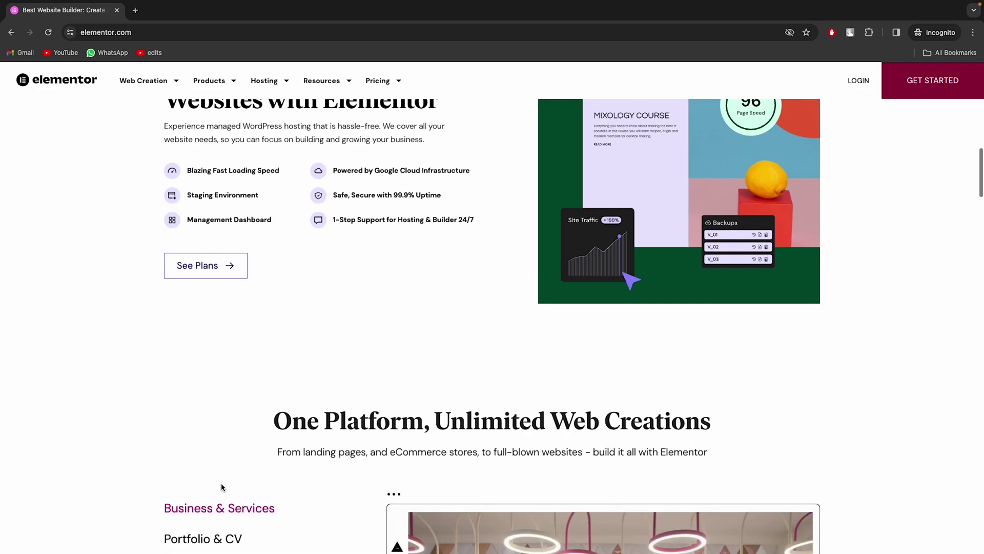
scroll(223, 486, "down", 4)
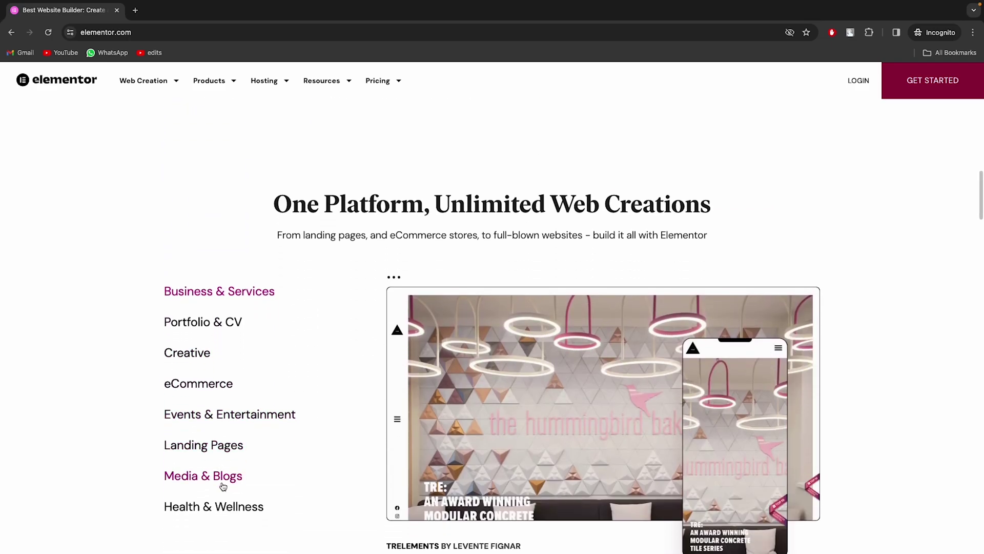
scroll(221, 486, "down", 5)
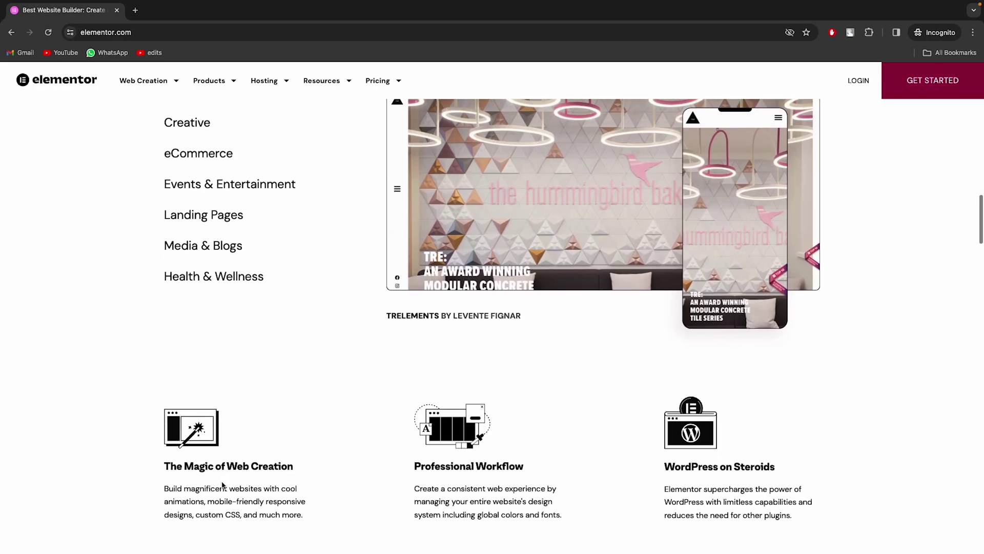
scroll(222, 484, "down", 5)
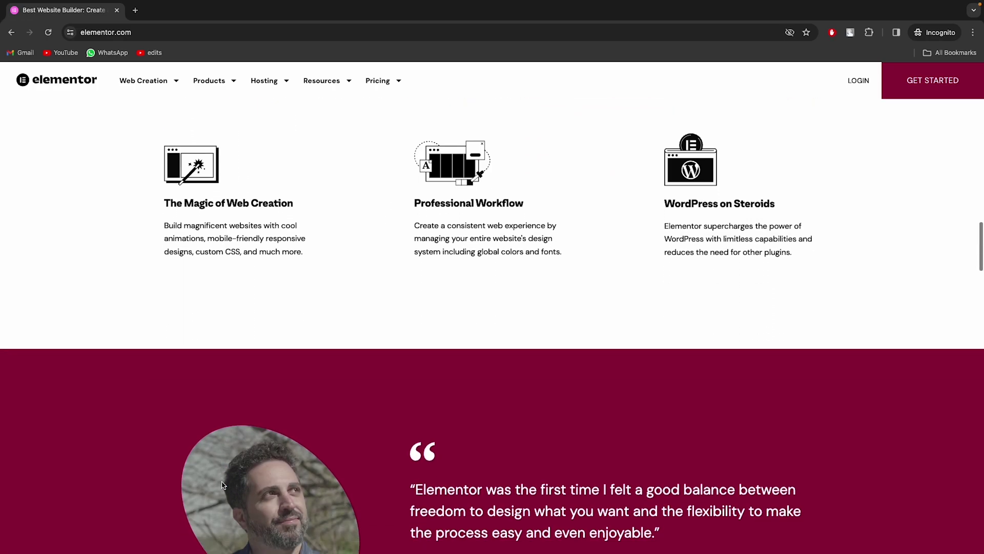
scroll(222, 485, "down", 5)
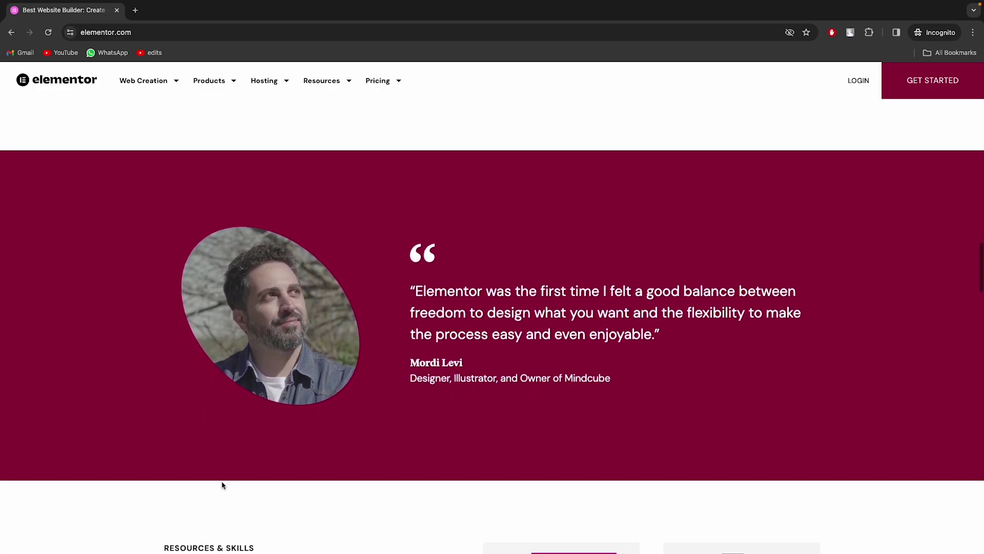
scroll(221, 483, "down", 5)
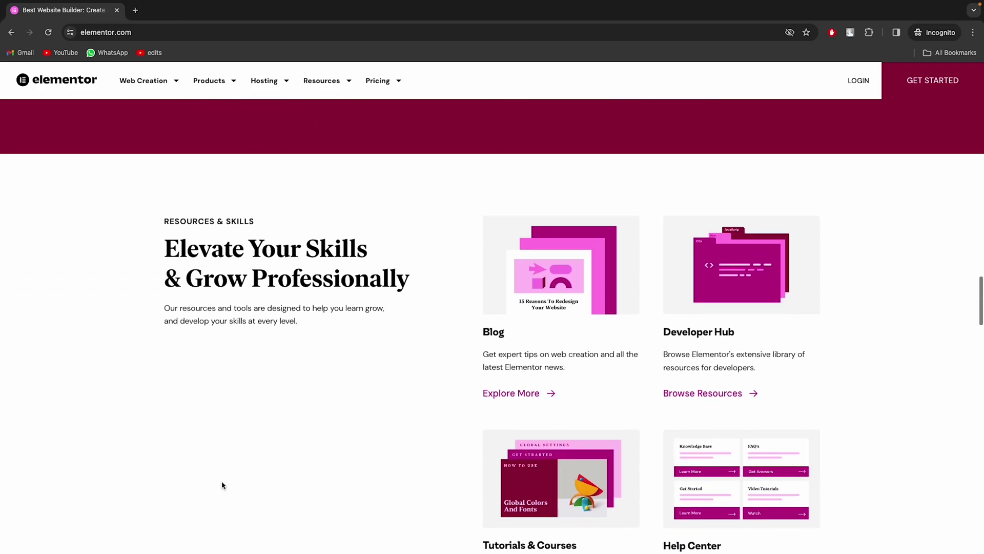
scroll(222, 485, "down", 7)
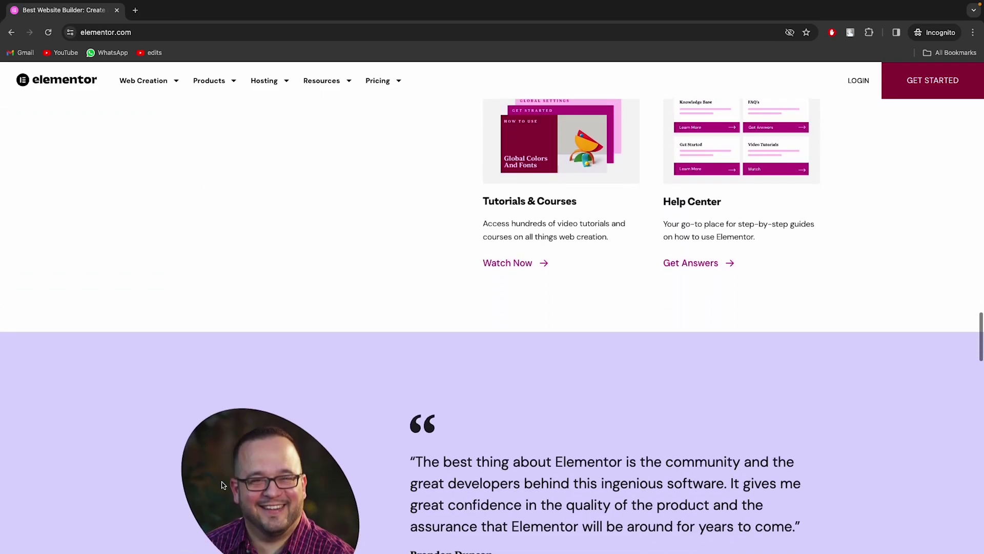
scroll(222, 485, "down", 5)
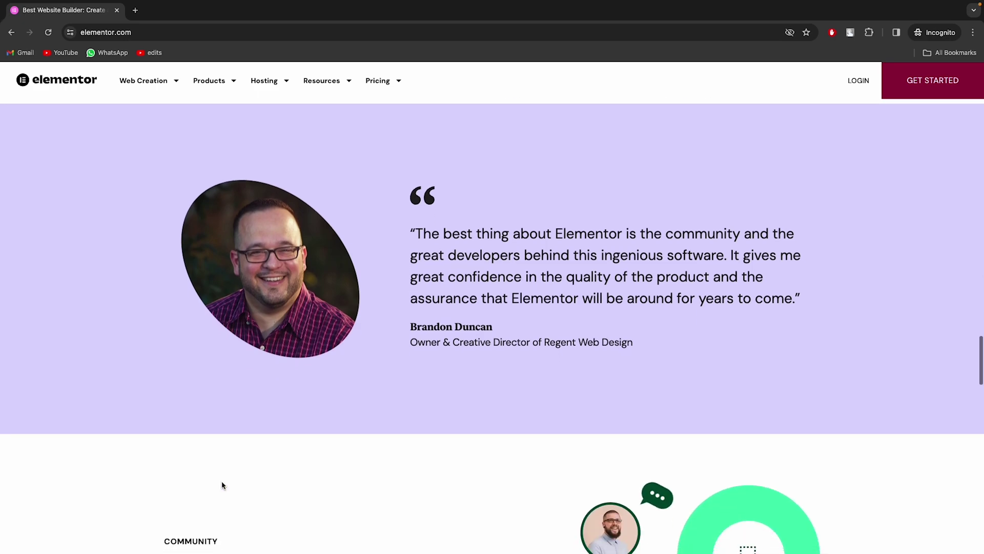
scroll(222, 483, "down", 5)
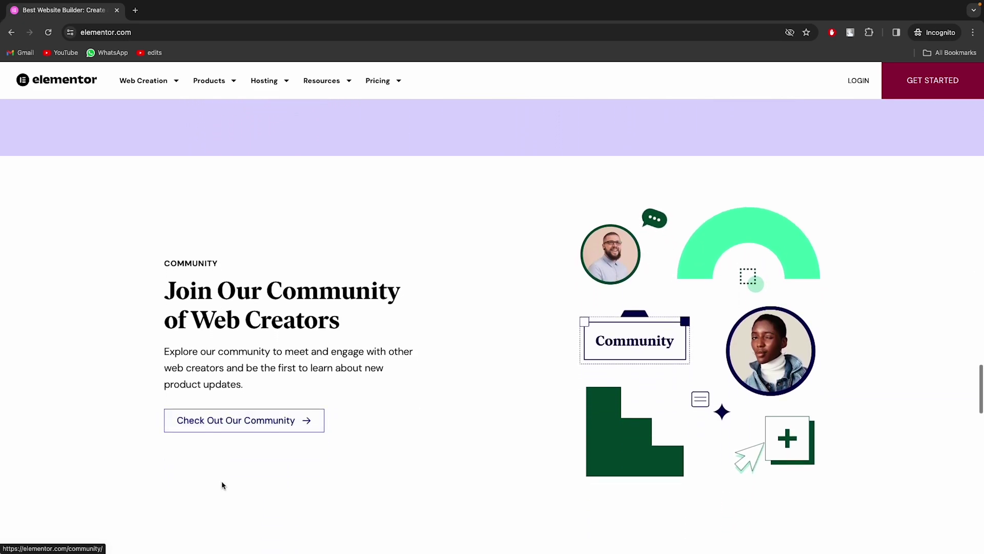
scroll(222, 484, "down", 5)
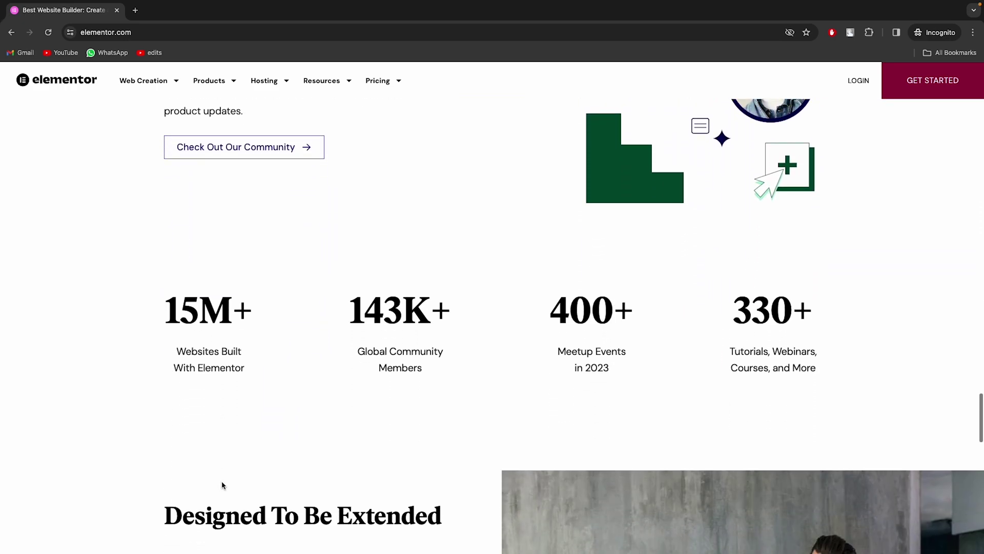
scroll(222, 485, "down", 8)
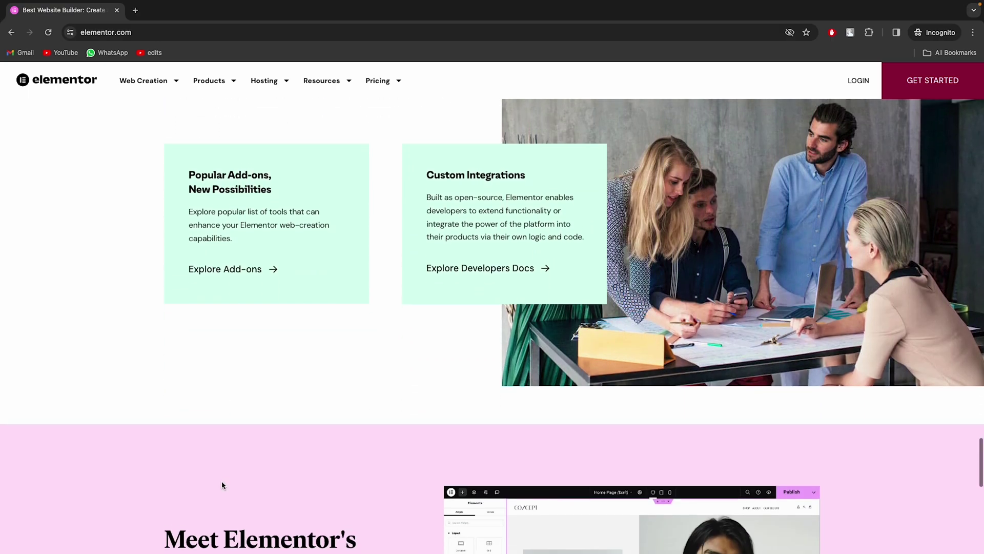
scroll(221, 482, "down", 12)
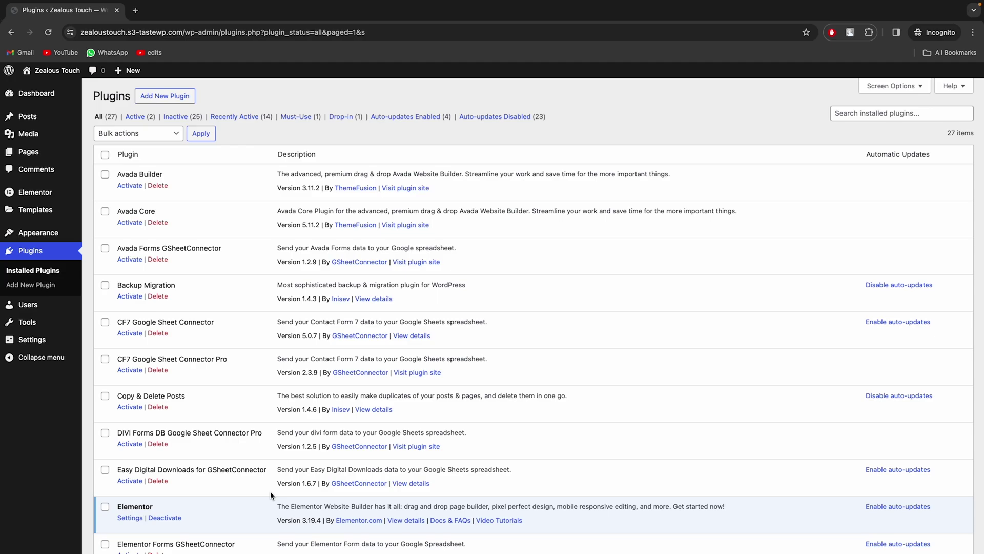
scroll(271, 495, "down", 2)
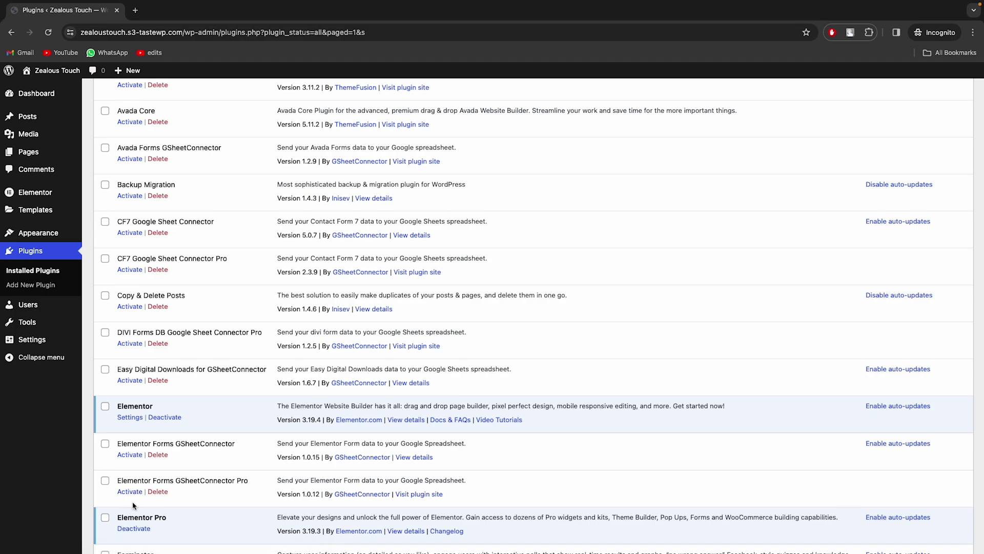
left_click(134, 494)
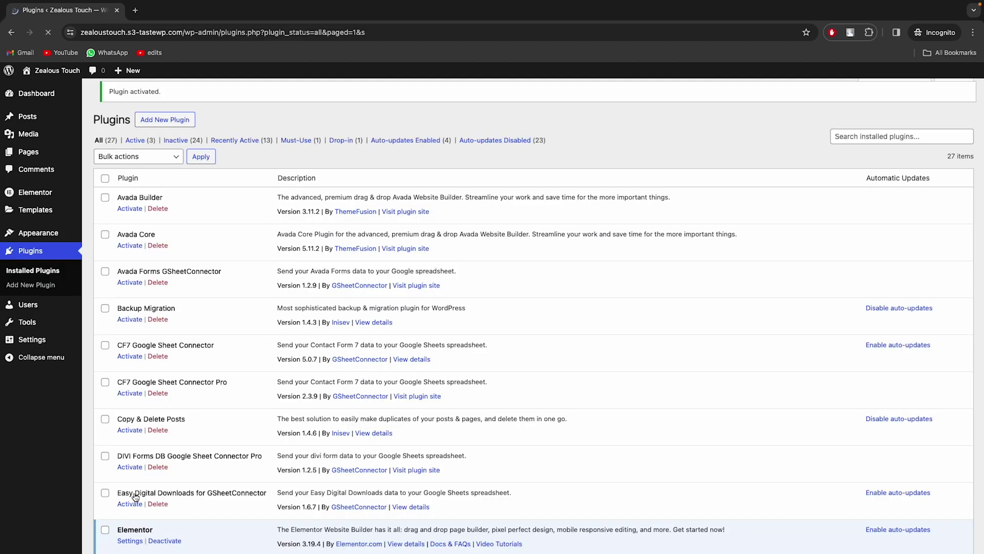
scroll(134, 496, "down", 3)
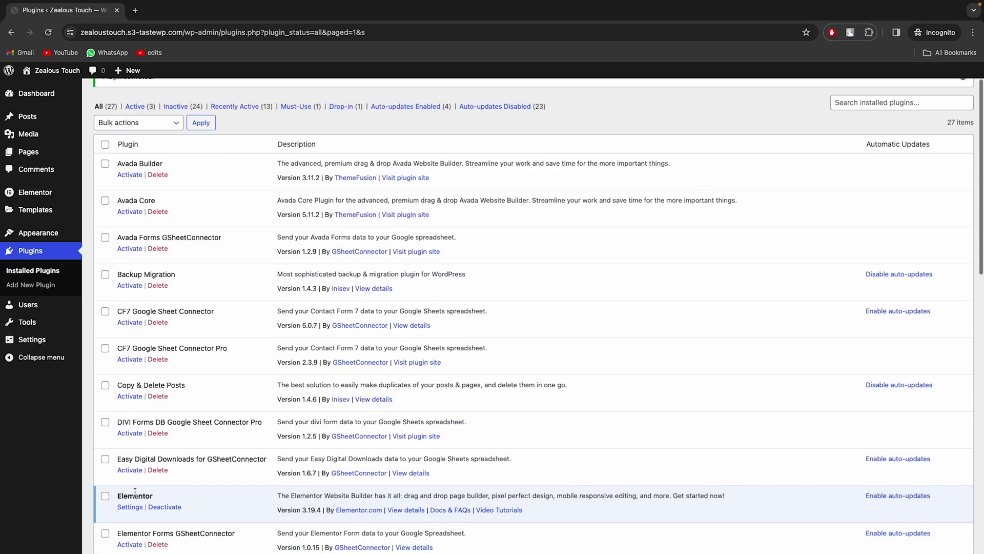
scroll(135, 492, "down", 1)
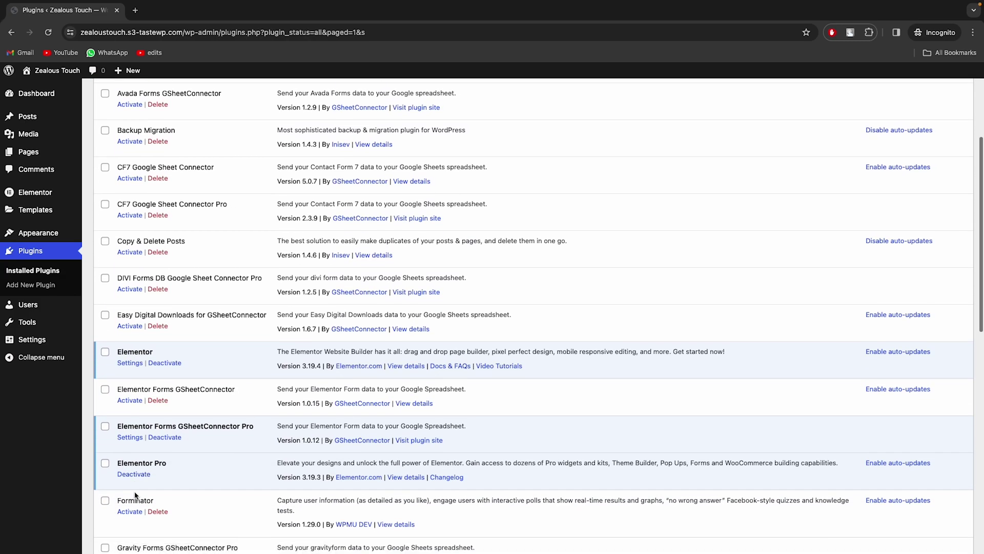
Sign in with Google, allow the connector access, and save the Google Access Code
left_click(130, 438)
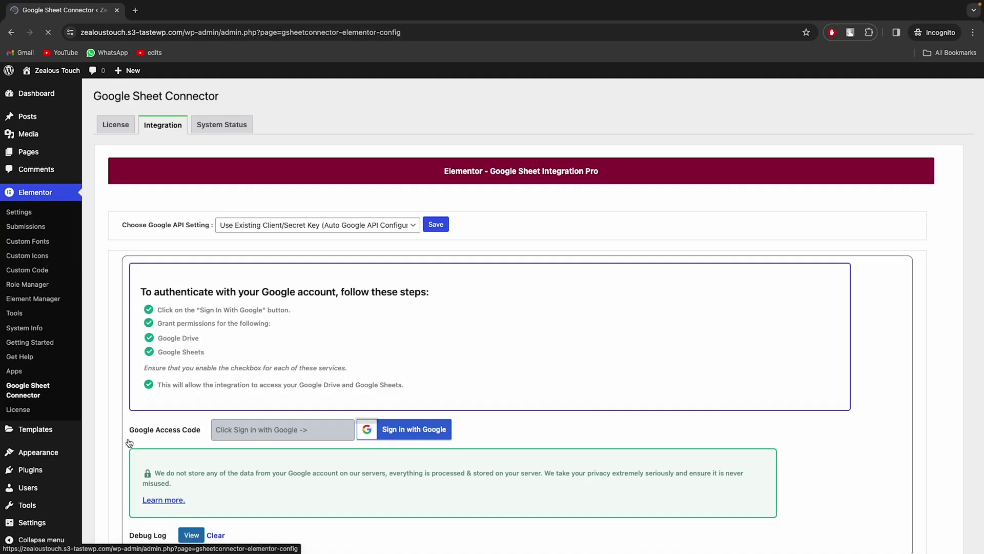
left_click(383, 434)
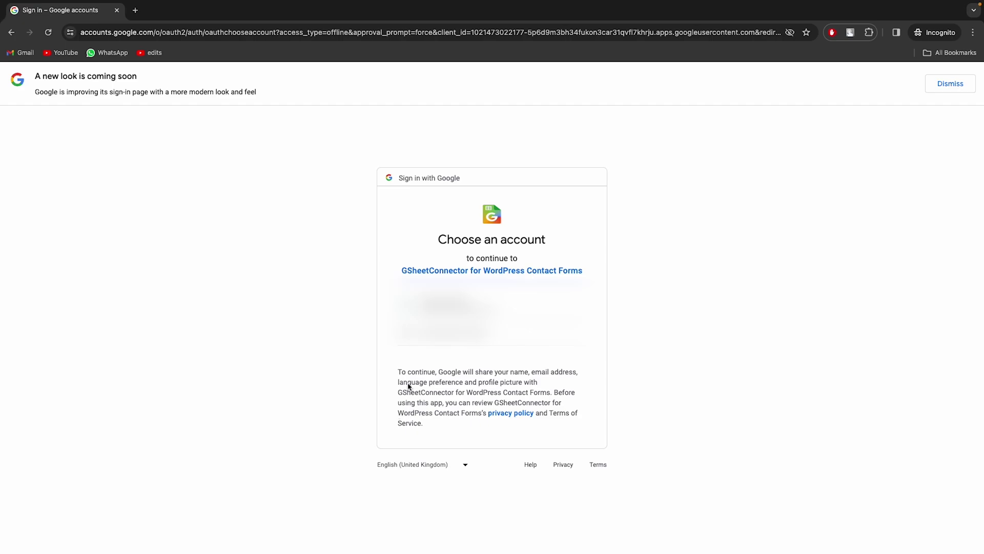
left_click(433, 310)
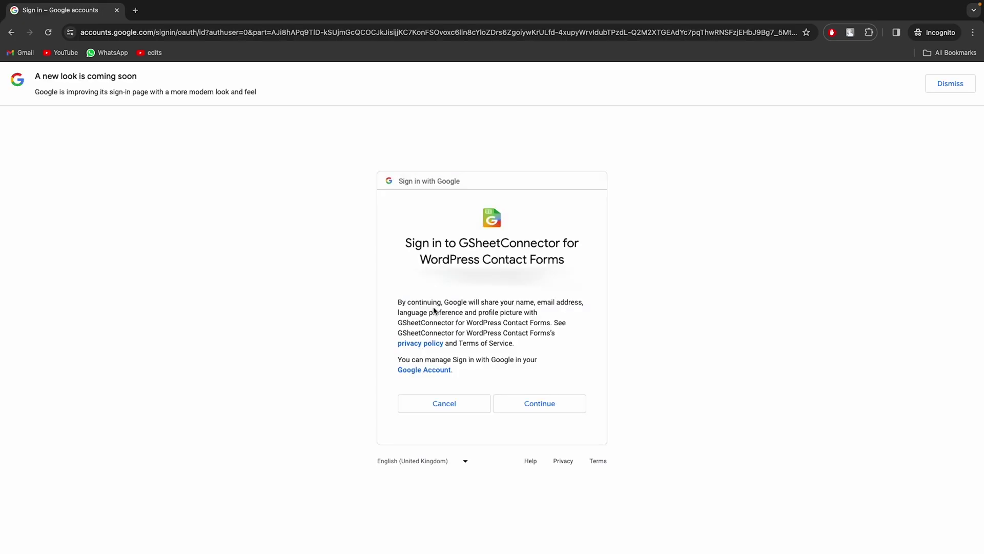
left_click(502, 403)
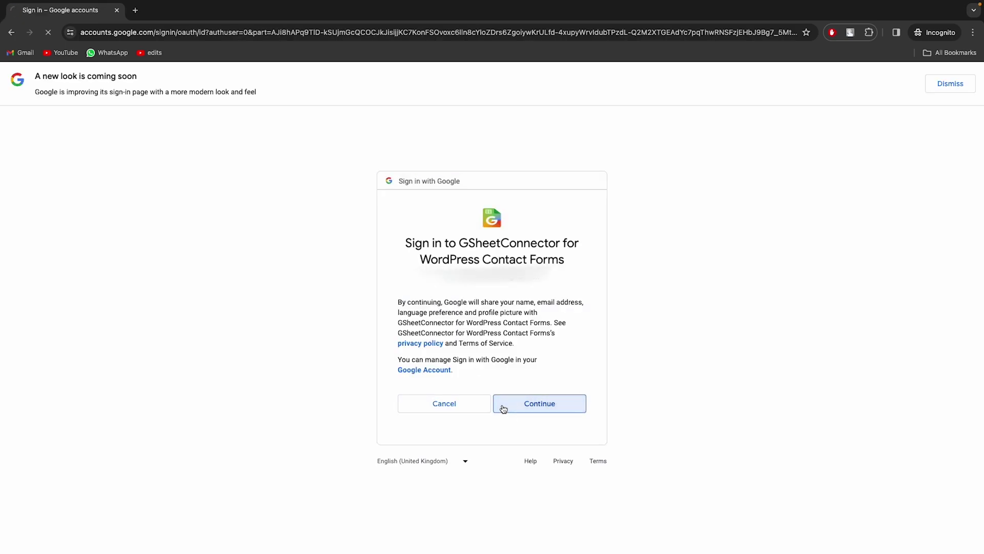
scroll(503, 418, "down", 1)
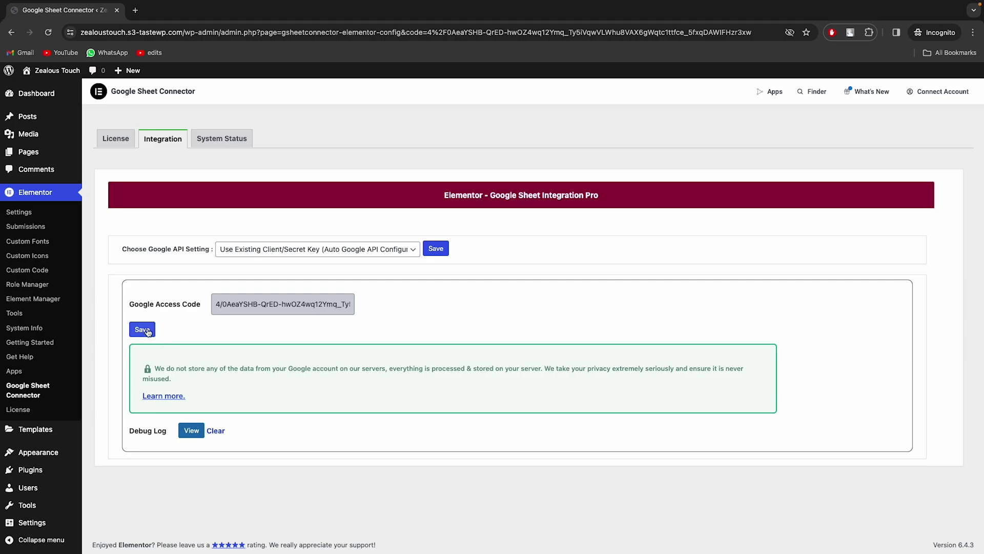
left_click(143, 329)
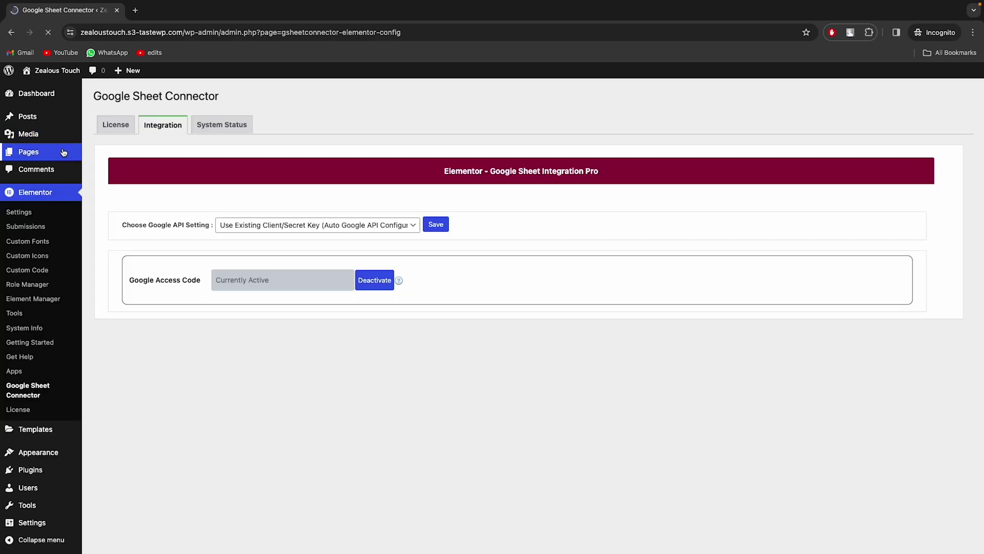
Open the page containing the form in Elementor and select the form widget for editing
left_click(64, 153)
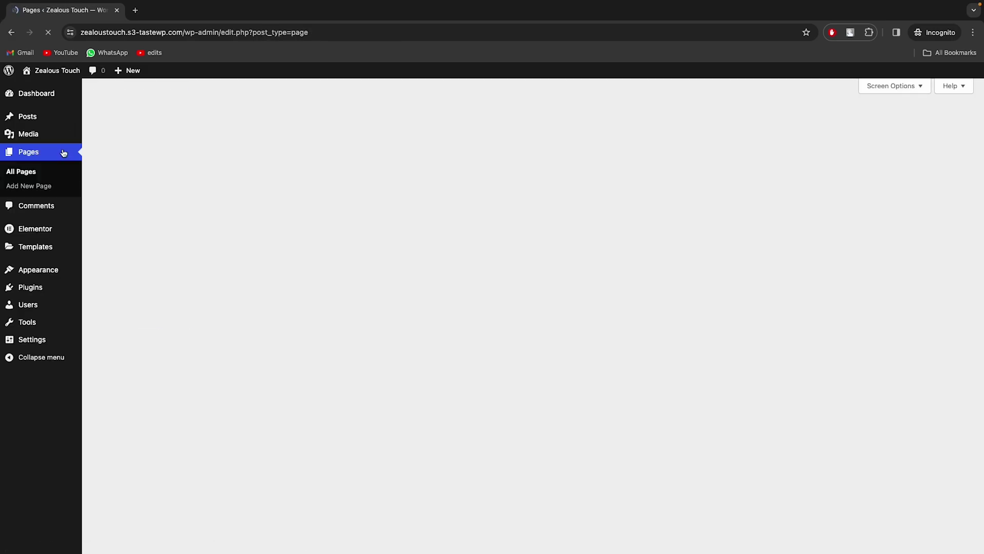
mouse_move(247, 218)
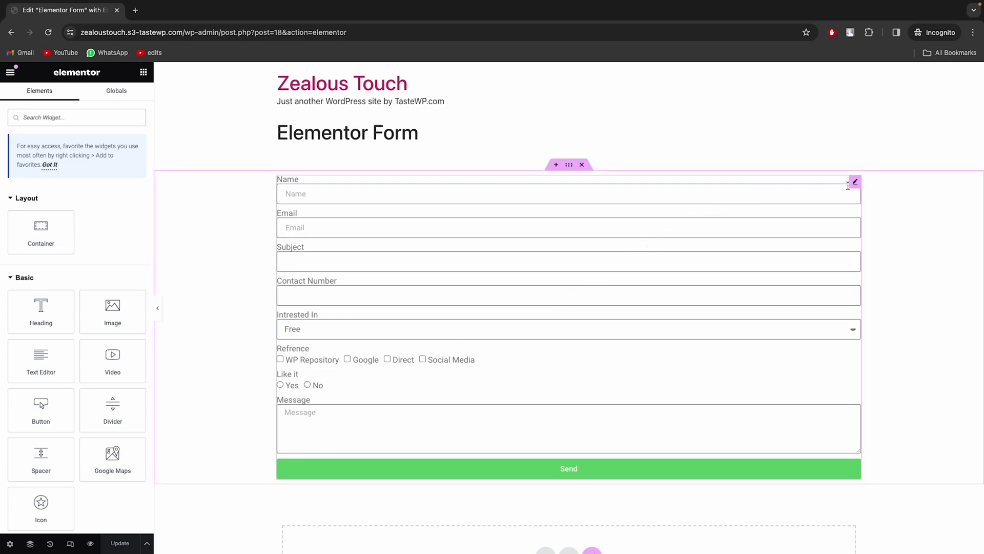
left_click(854, 181)
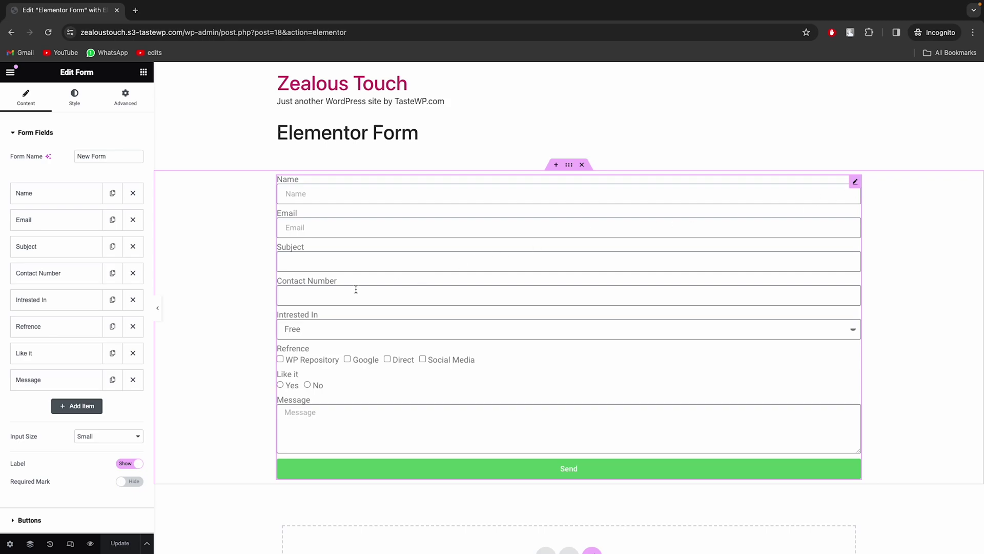
Add GSheetConnector to the form's Actions After Submit
scroll(109, 336, "down", 3)
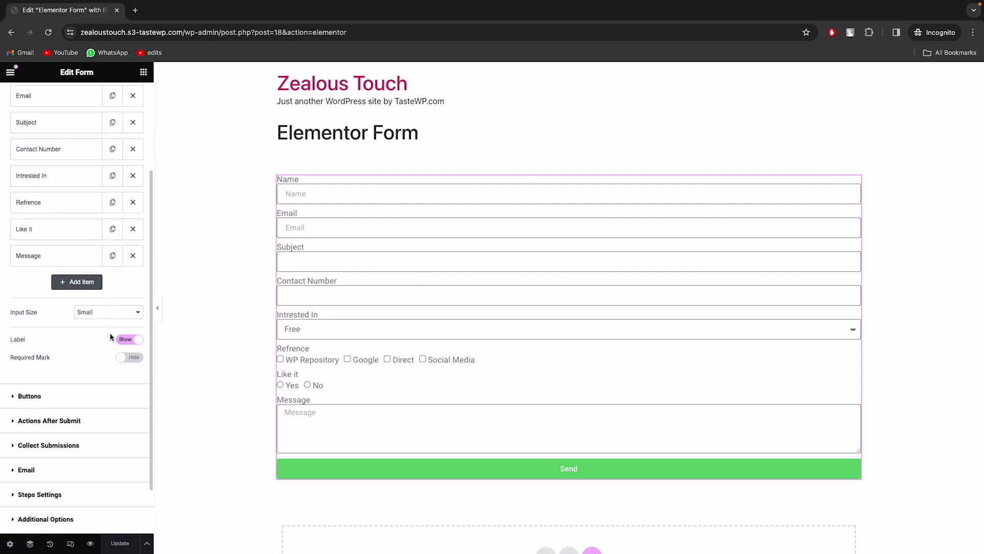
left_click(49, 417)
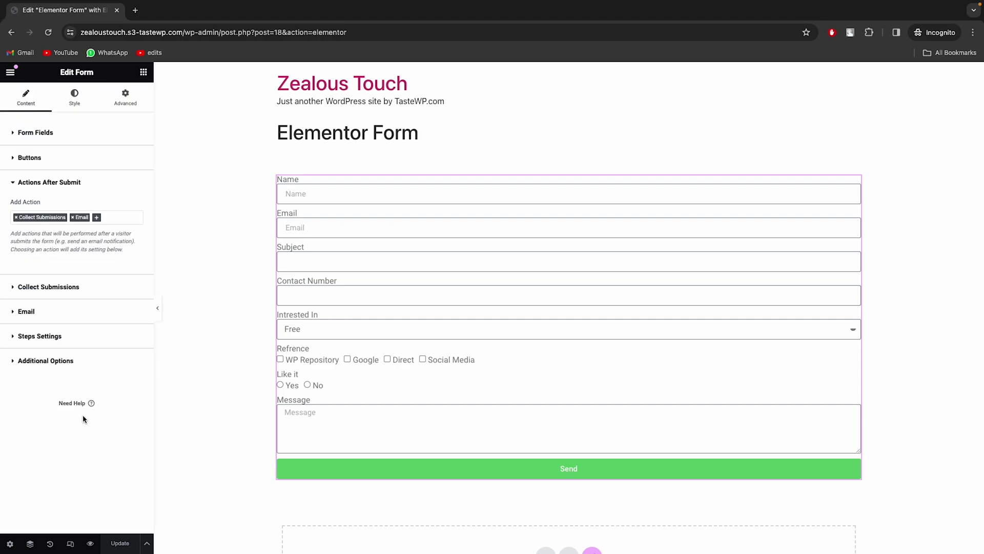
left_click(96, 219)
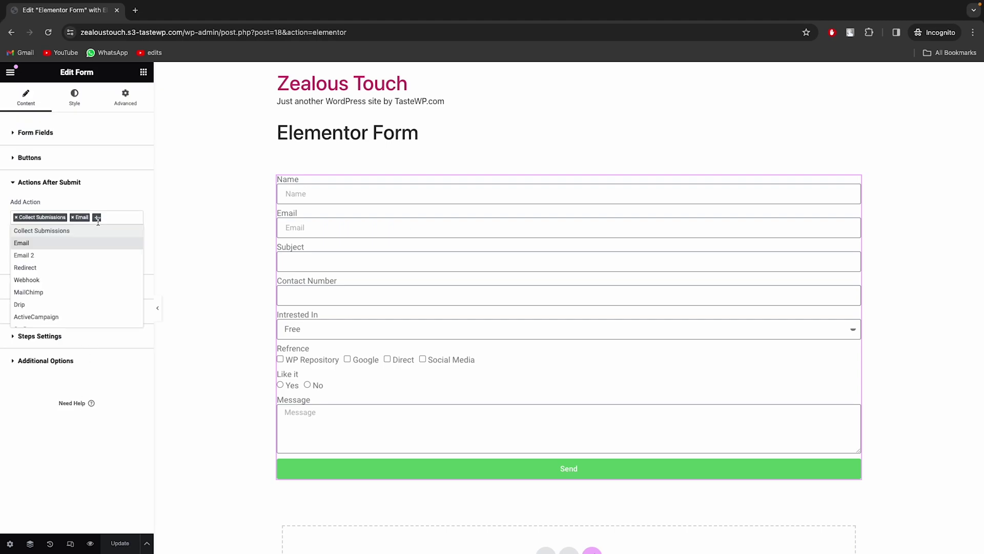
scroll(70, 302, "down", 5)
left_click(71, 308)
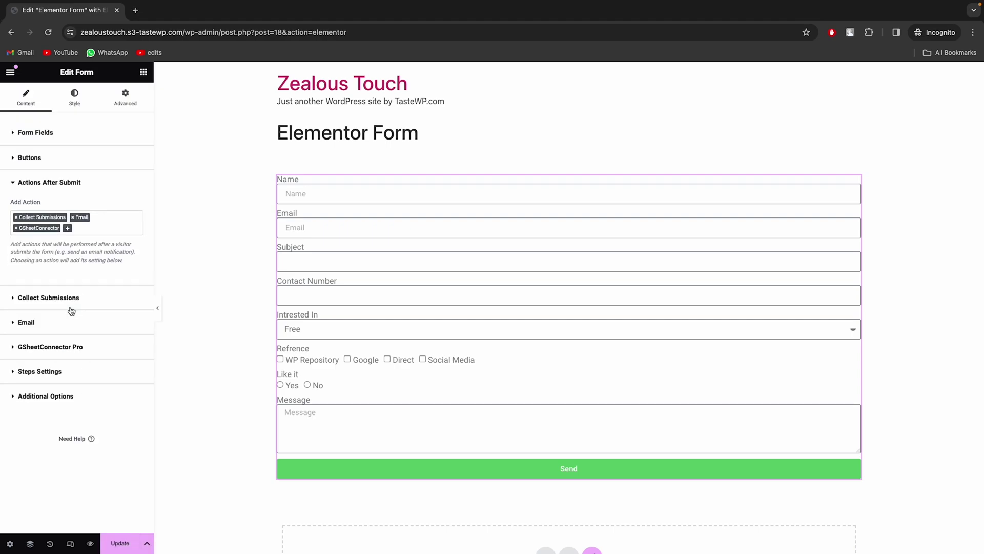
In GSheetConnector Pro, choose sheet 'Entry of Elementor Forms' with tab 'Elementor Forms'
left_click(69, 345)
left_click(72, 324)
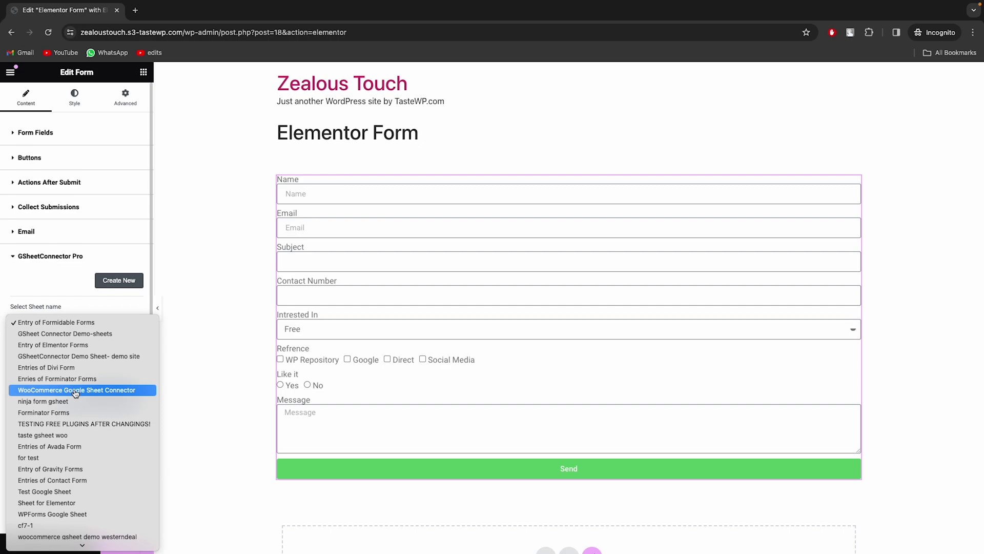
left_click(80, 348)
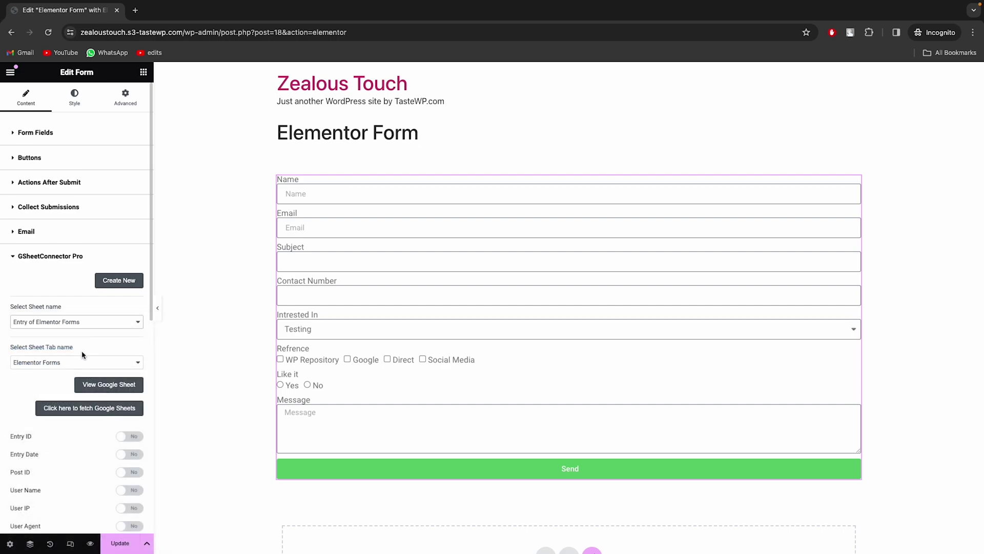
left_click(73, 365)
left_click(65, 365)
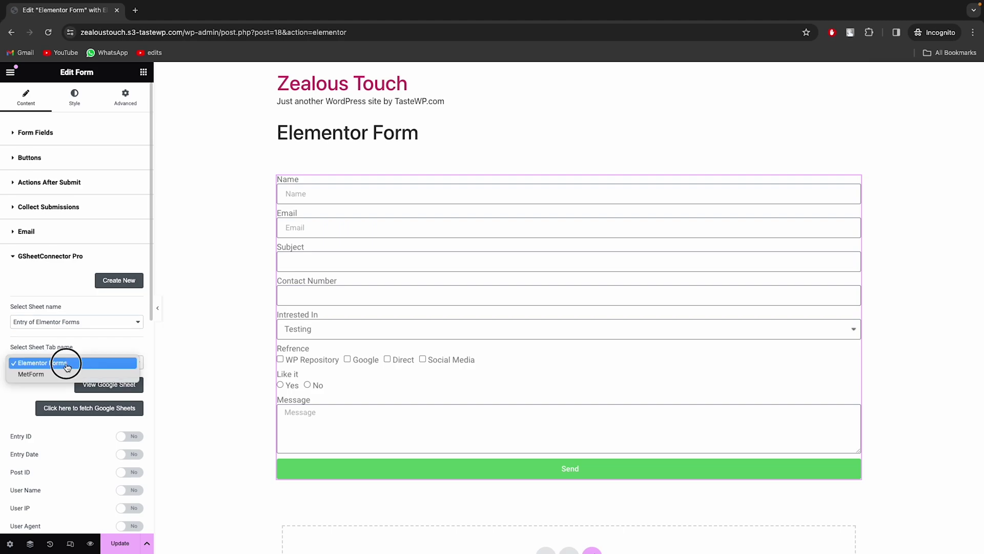
scroll(67, 367, "down", 2)
scroll(68, 365, "down", 5)
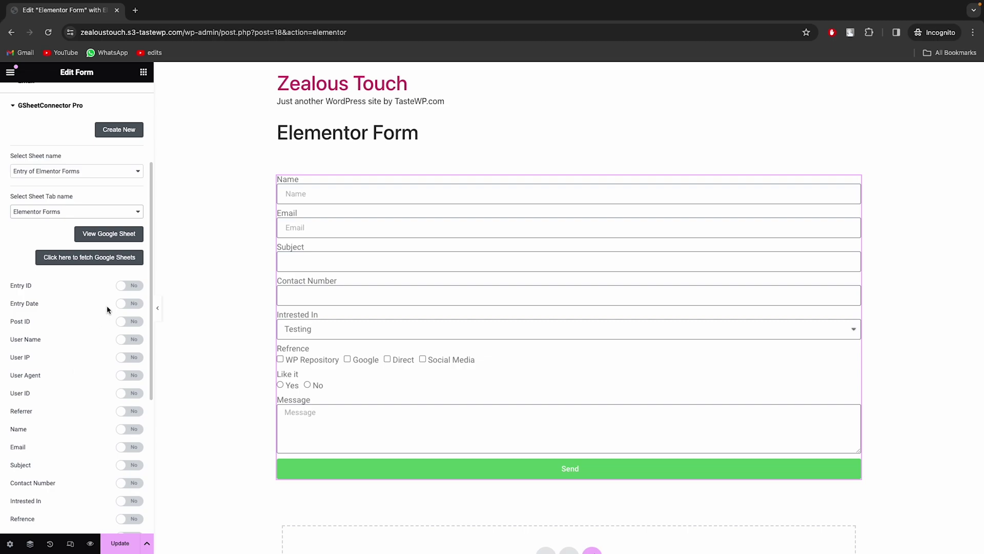
Enable Entry Date, Contact Number, Intrested In, Refrence and Like it for the sheet
left_click(128, 306)
scroll(72, 339, "down", 5)
scroll(71, 345, "down", 2)
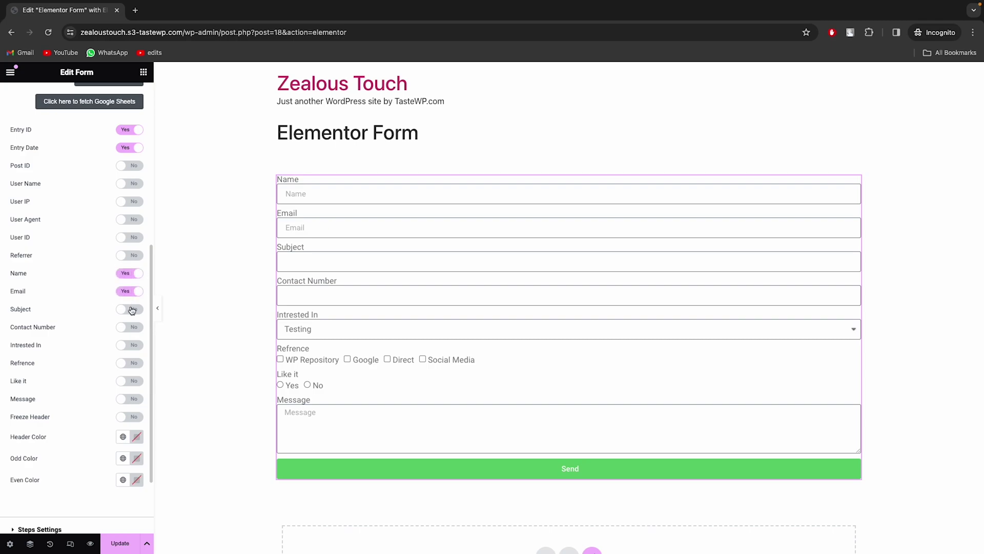
left_click(135, 330)
left_click(135, 349)
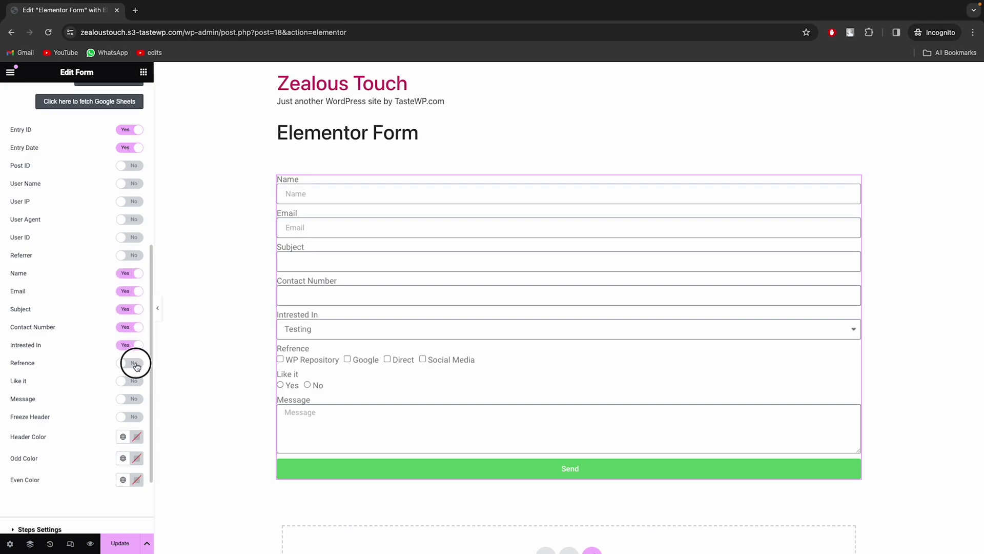
left_click(135, 366)
left_click(135, 382)
Set the sheet's header colour to light grey
scroll(89, 396, "down", 1)
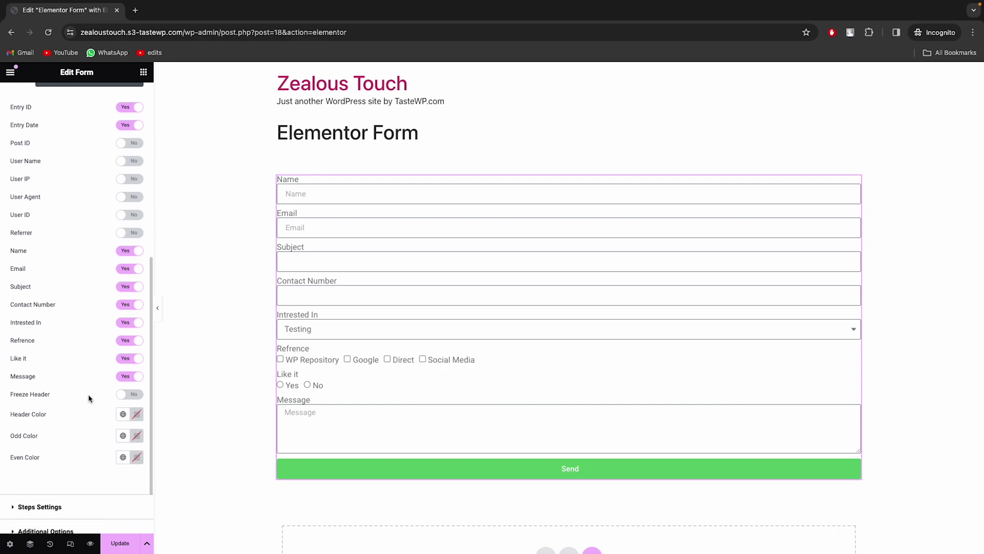
scroll(92, 407, "down", 2)
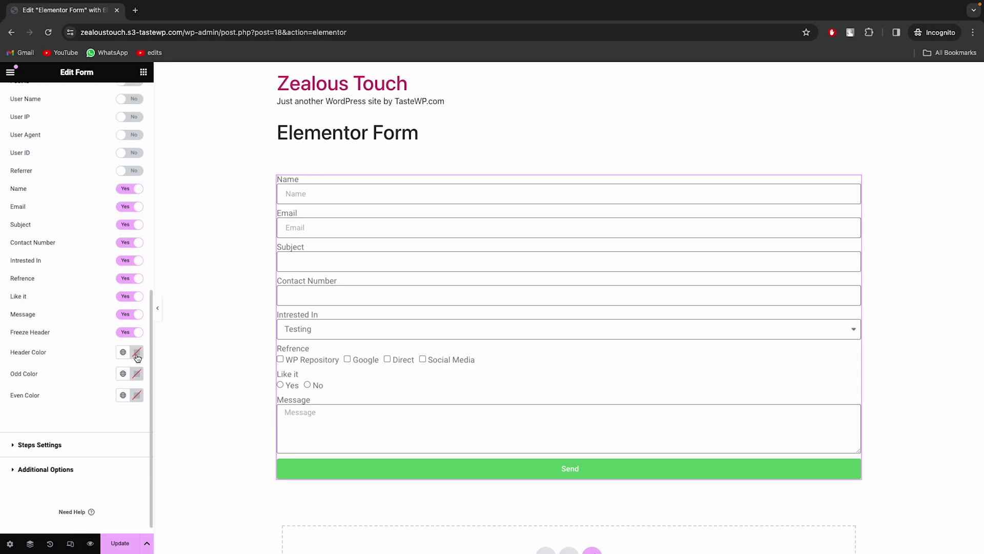
left_click(135, 353)
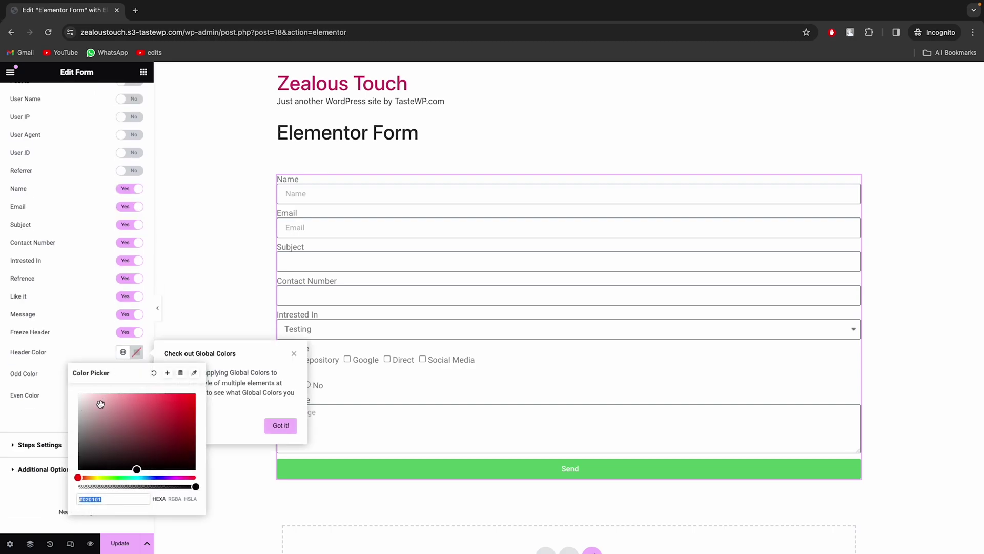
left_click_drag(96, 404, 80, 401)
left_click(56, 394)
Save the form's GSheetConnector settings with Update
scroll(57, 395, "down", 1)
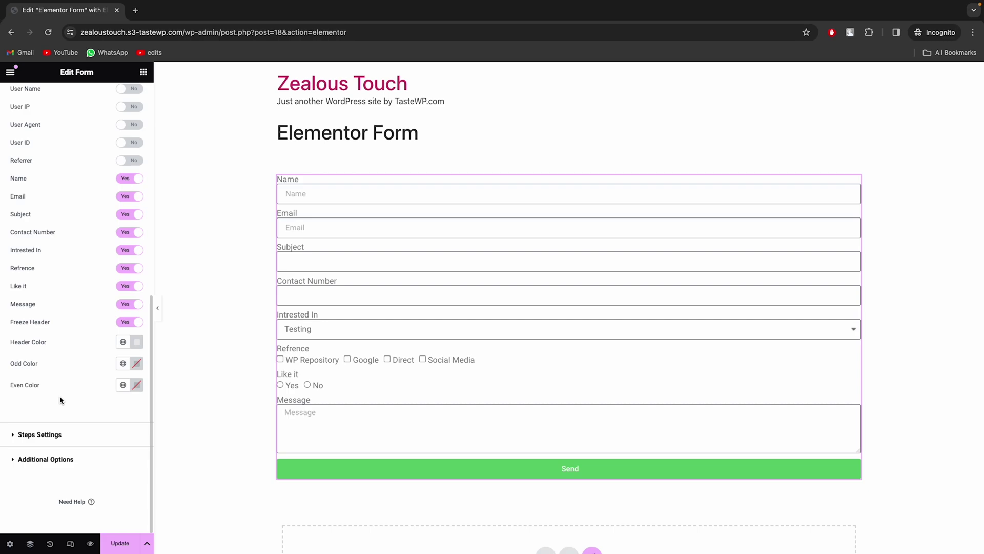
scroll(60, 400, "up", 5)
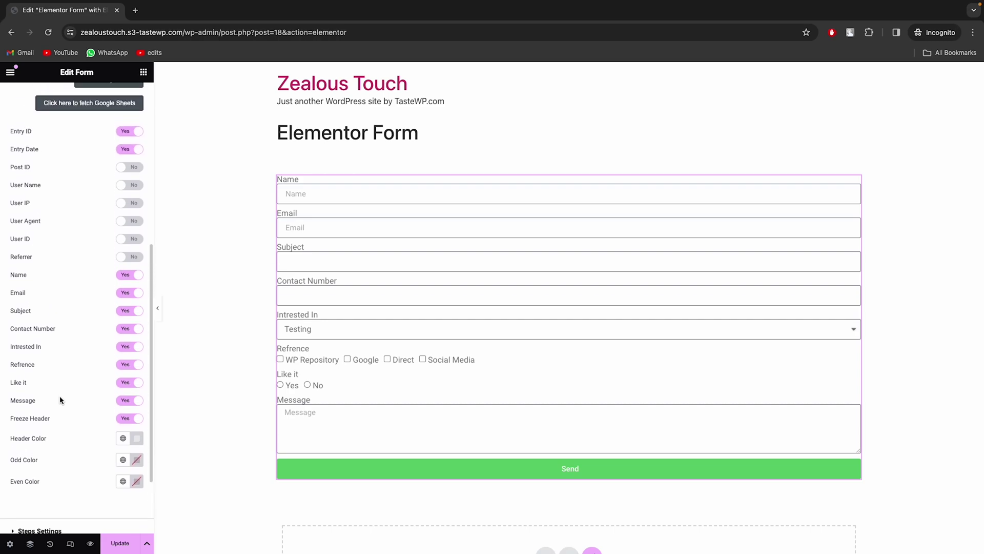
scroll(60, 399, "up", 2)
scroll(60, 400, "down", 1)
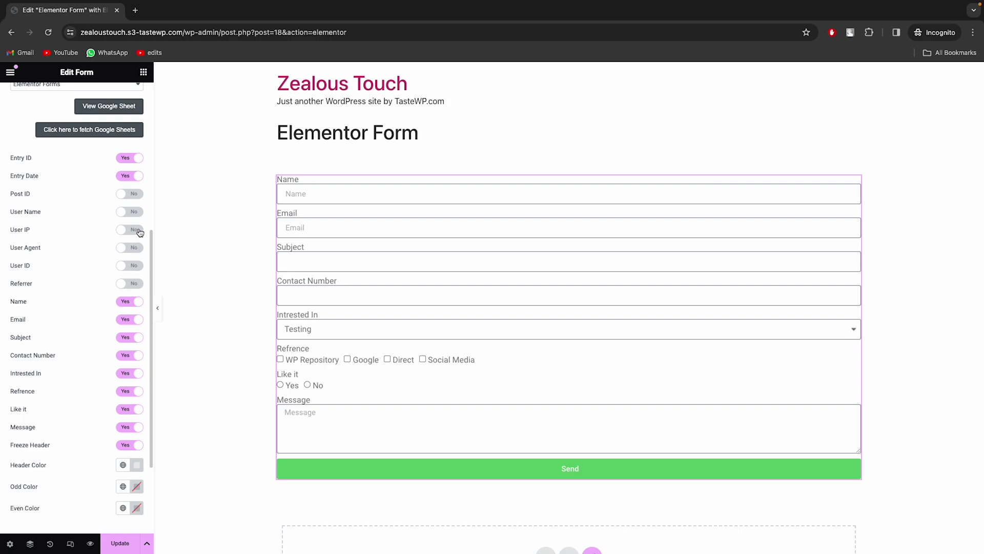
scroll(64, 348, "down", 6)
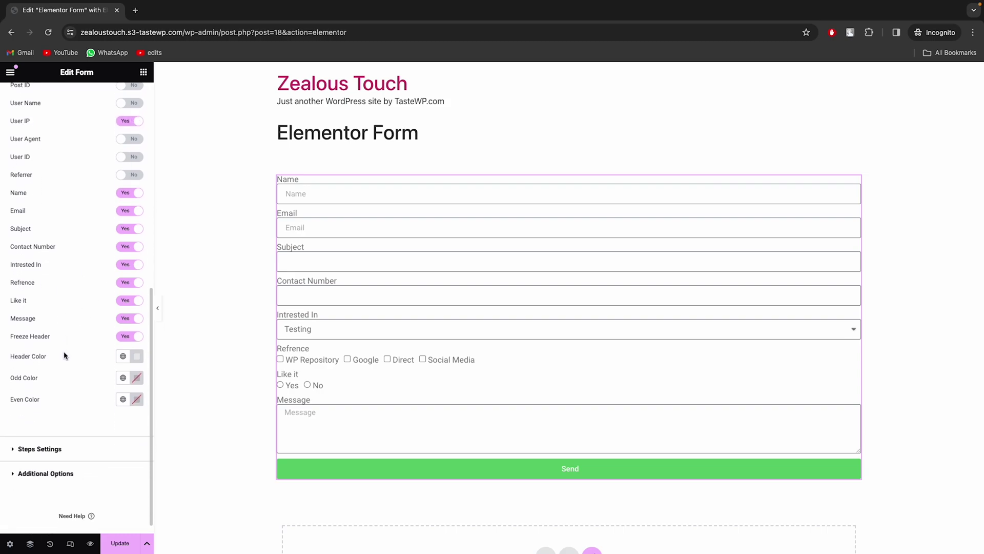
left_click(114, 547)
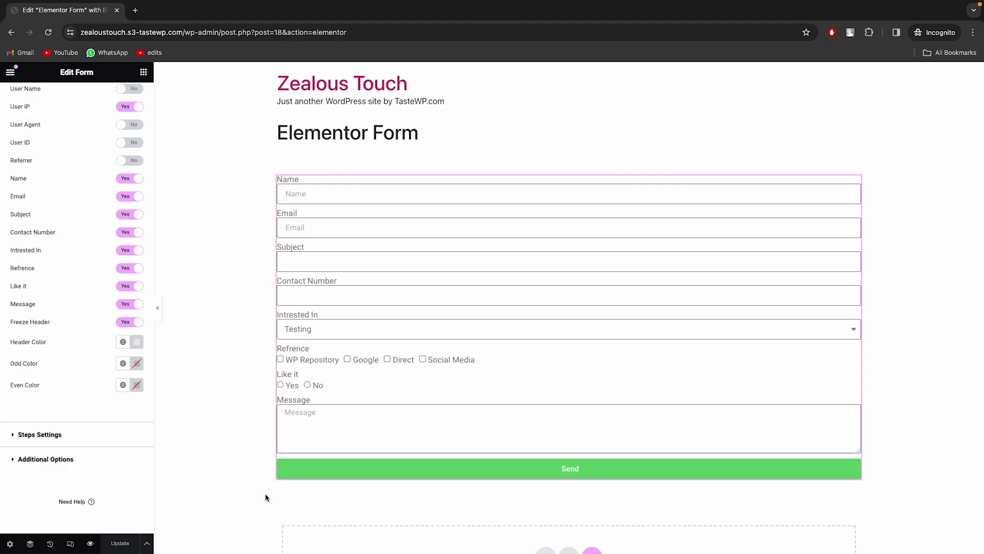
scroll(95, 406, "up", 5)
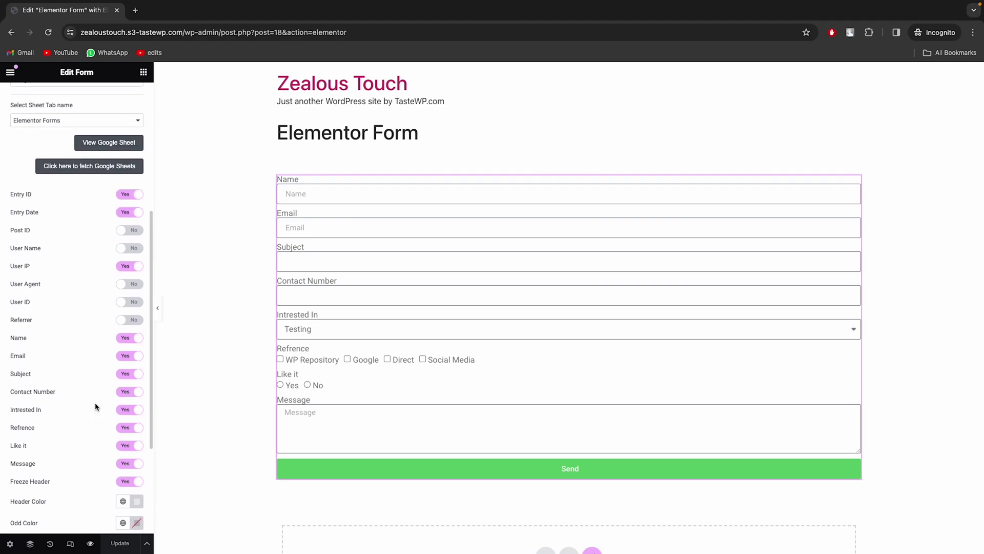
scroll(95, 406, "up", 3)
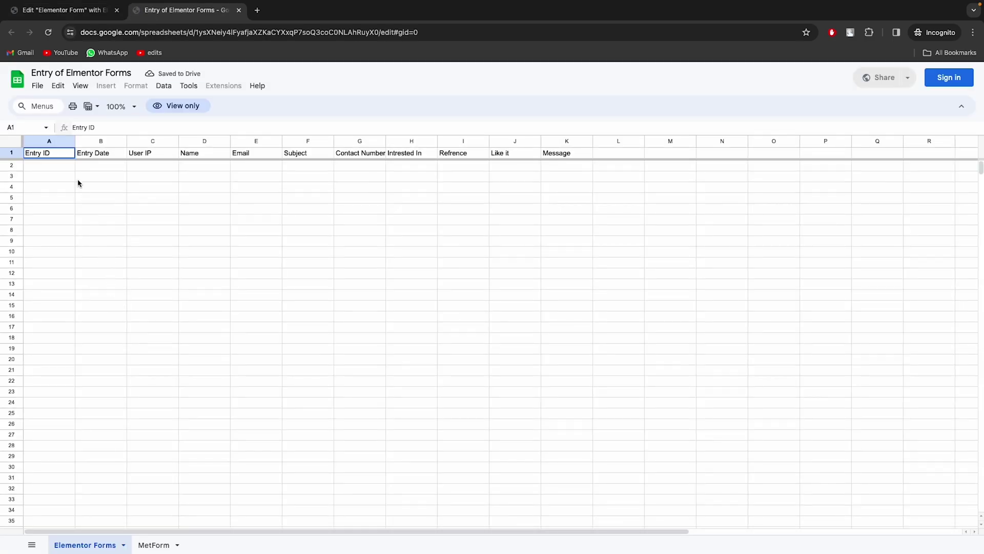
Select the header row A1:I1, Entry ID through Message, in the Elementor Forms tab
left_click_drag(67, 154, 598, 156)
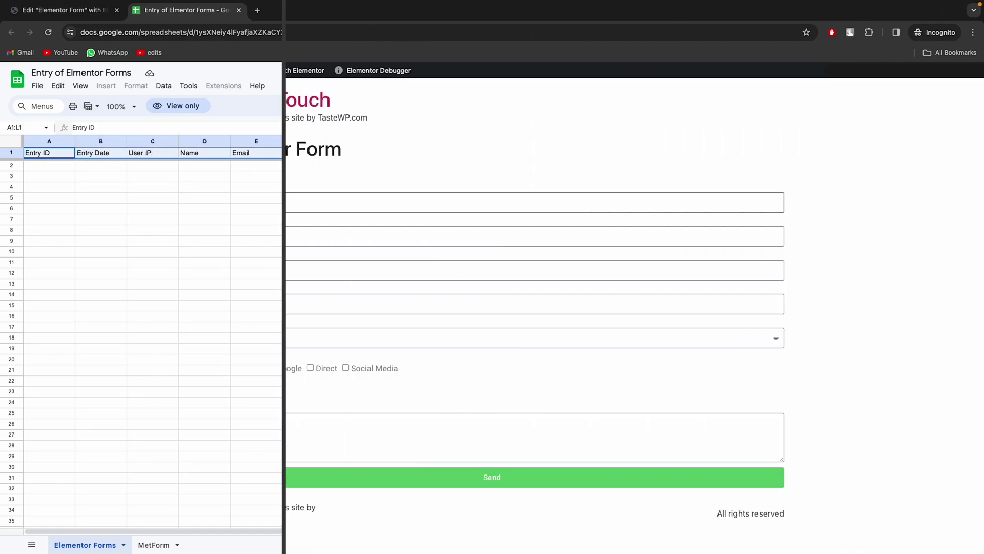
Fill the form with a name, email, subject, contact number, PRO, WP Repository, Yes, and a message
type("K")
key("Tab")
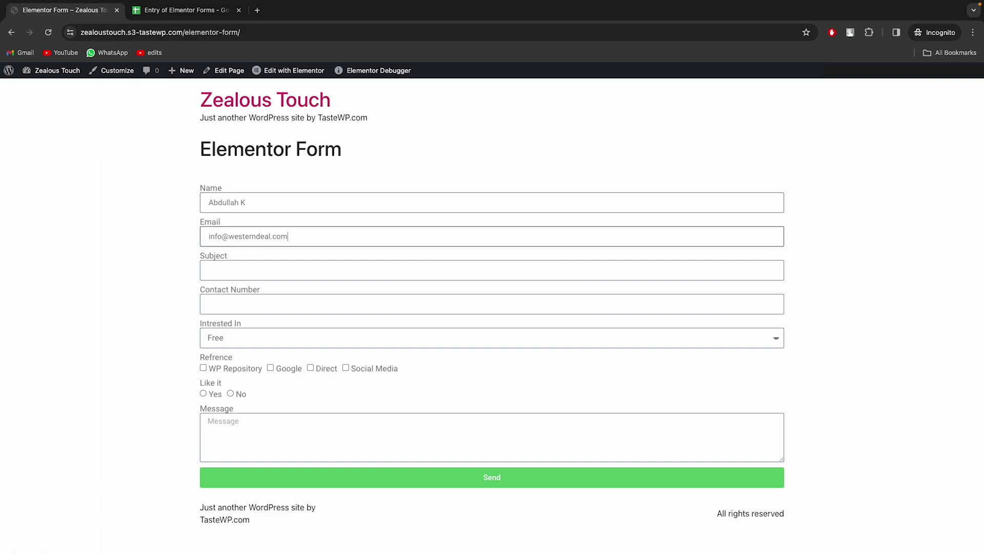
left_click(208, 270)
left_click(208, 304)
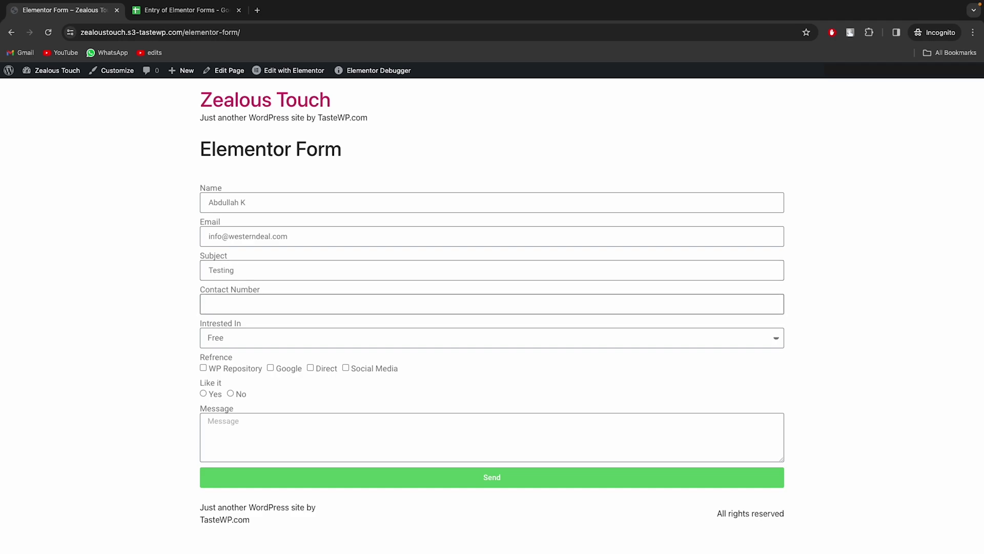
left_click(315, 342)
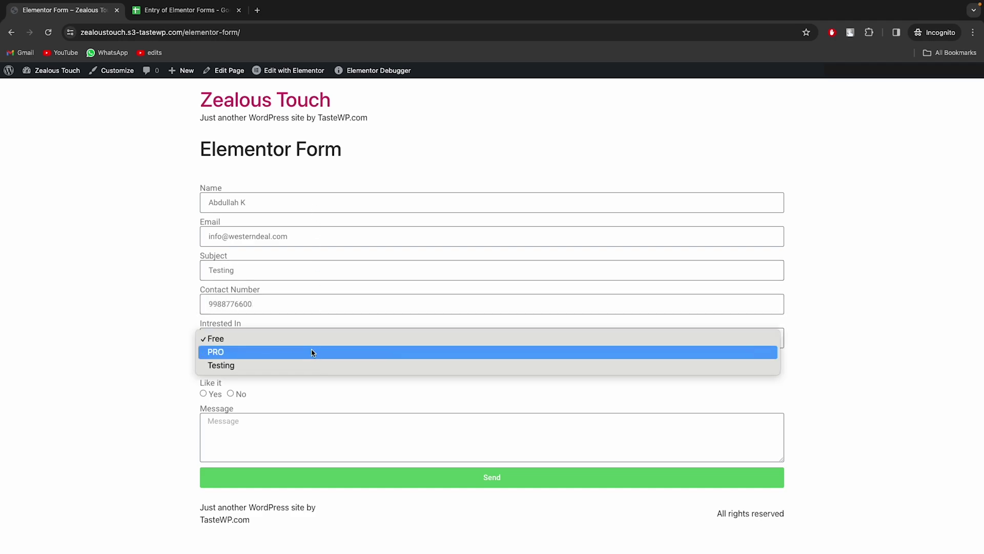
left_click(313, 351)
left_click(221, 369)
left_click(204, 394)
left_click(214, 420)
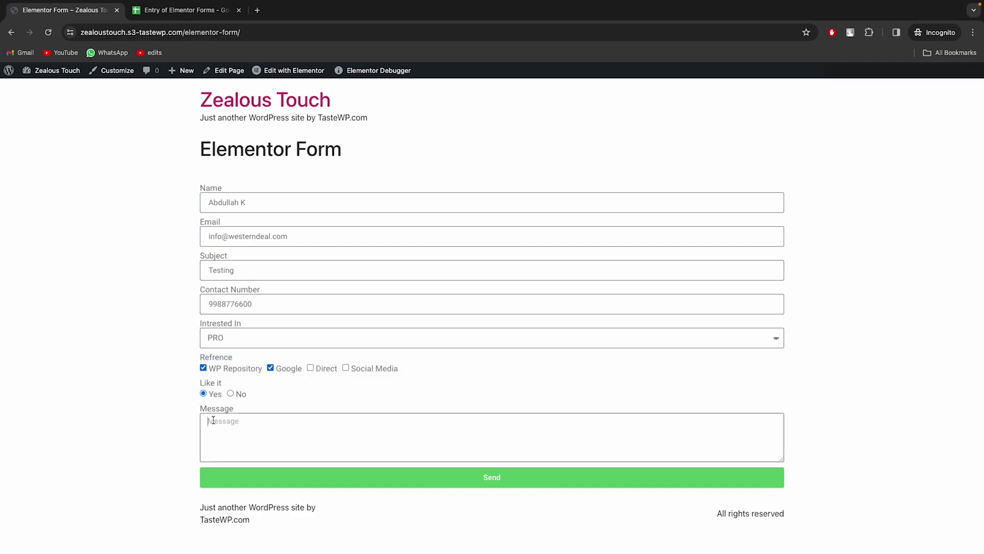
Send the test entry and highlight its new row in the Elementor Forms sheet tab
left_click(236, 478)
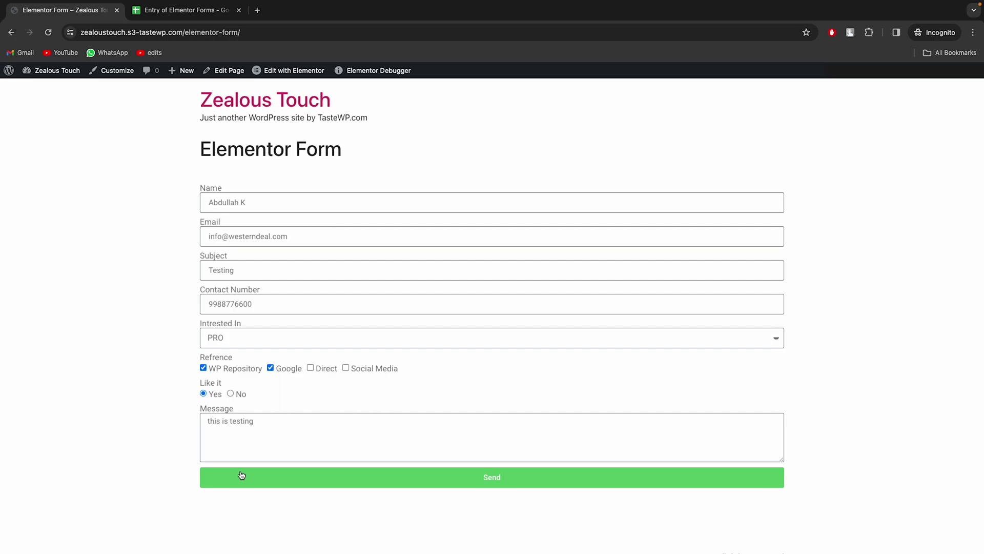
left_click(209, 18)
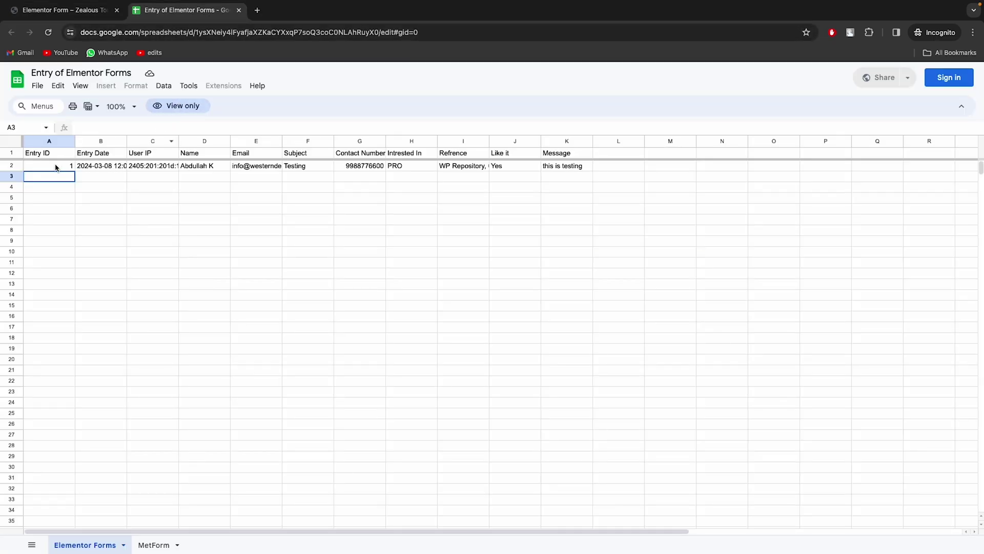
left_click_drag(57, 166, 552, 167)
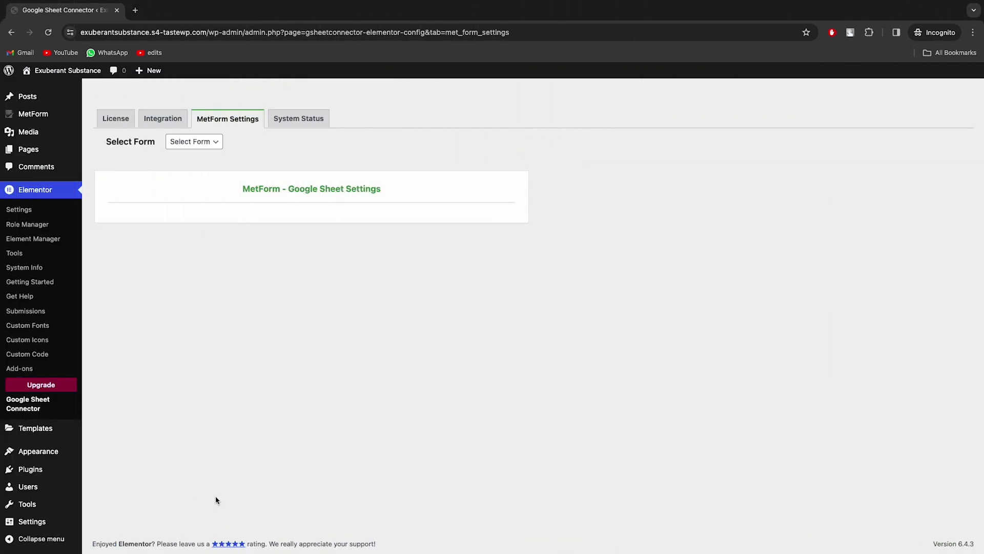
Go to the GSheetConnector Pro settings and open its MetForm Settings tab
left_click(68, 468)
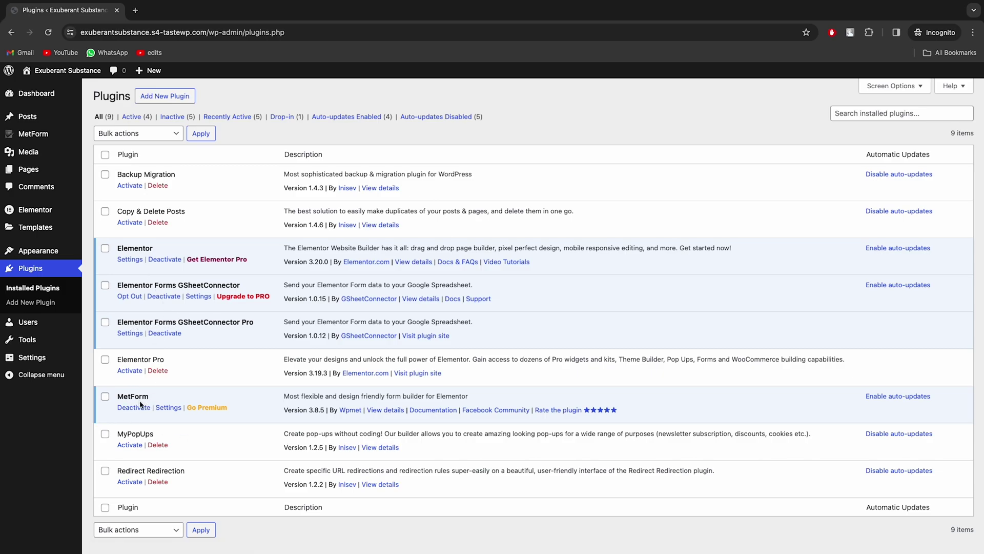
left_click(123, 333)
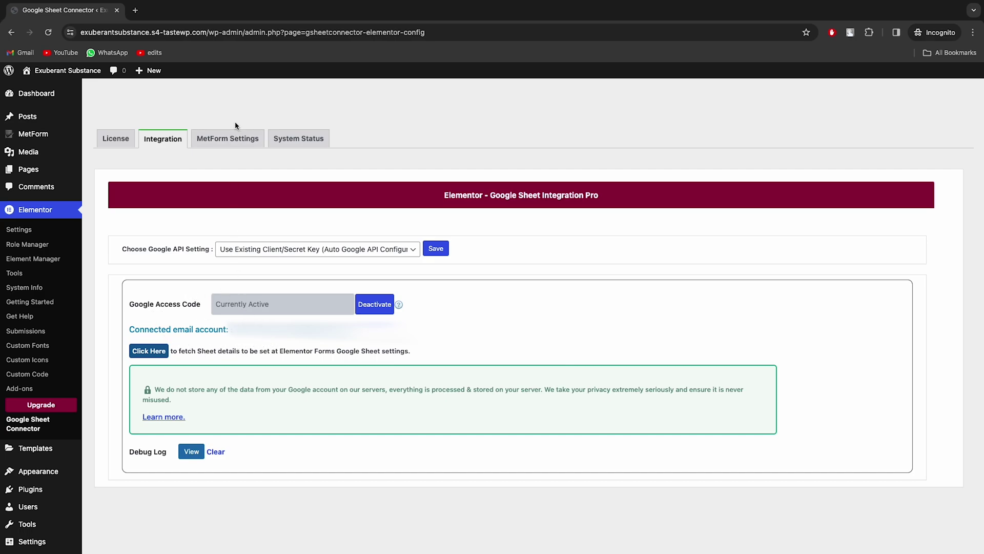
left_click(233, 142)
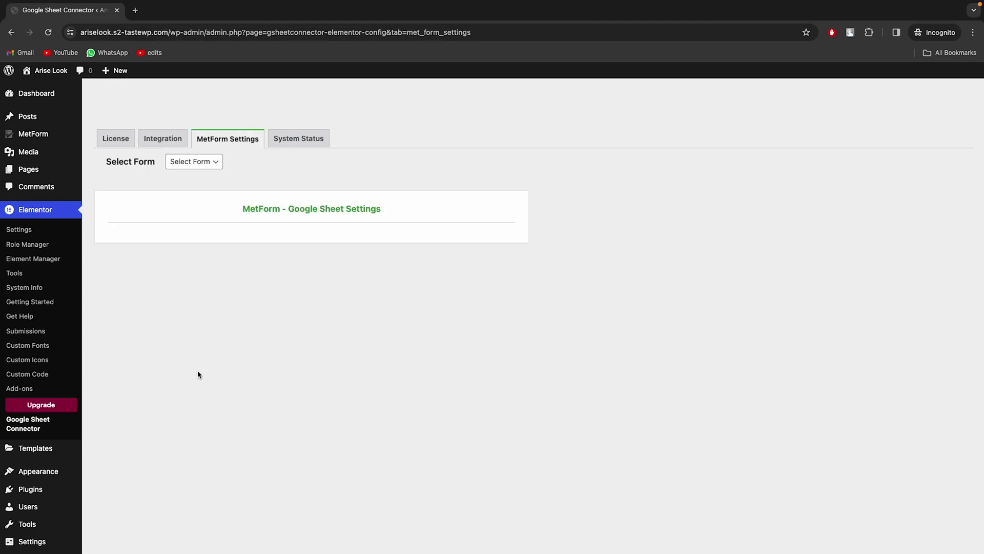
Map MetForm 1 to sheet 'Entry of Elementor Forms', tab 'MetForm'
left_click(205, 161)
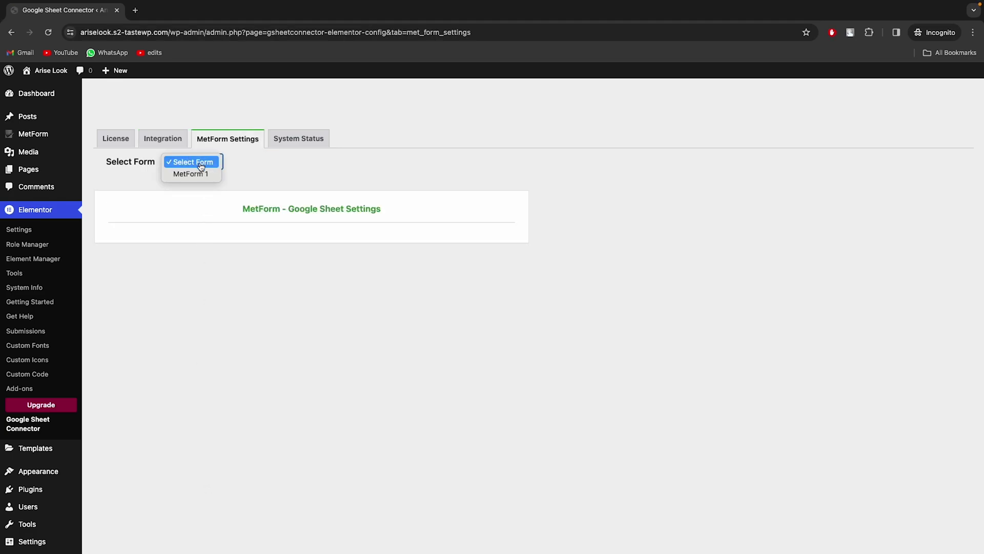
left_click(199, 175)
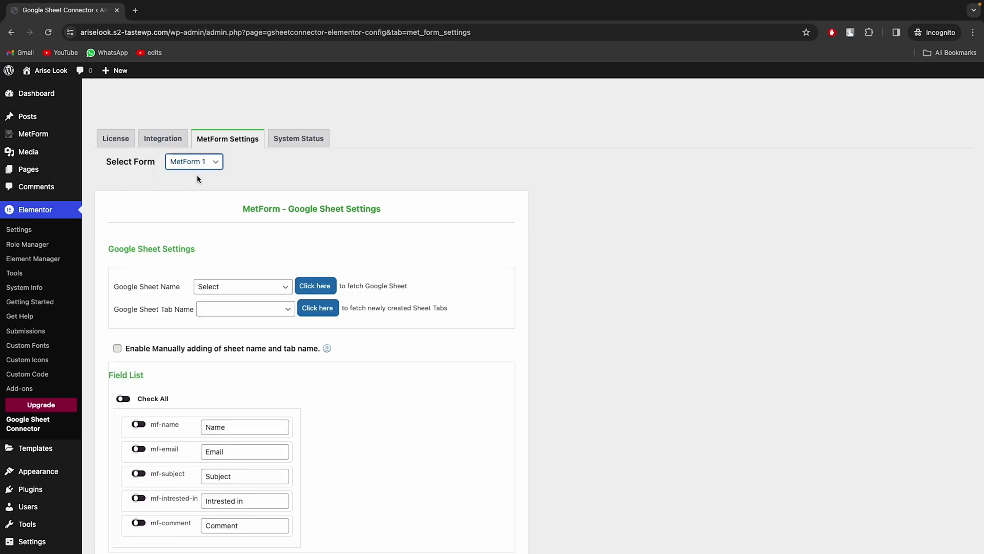
left_click(228, 288)
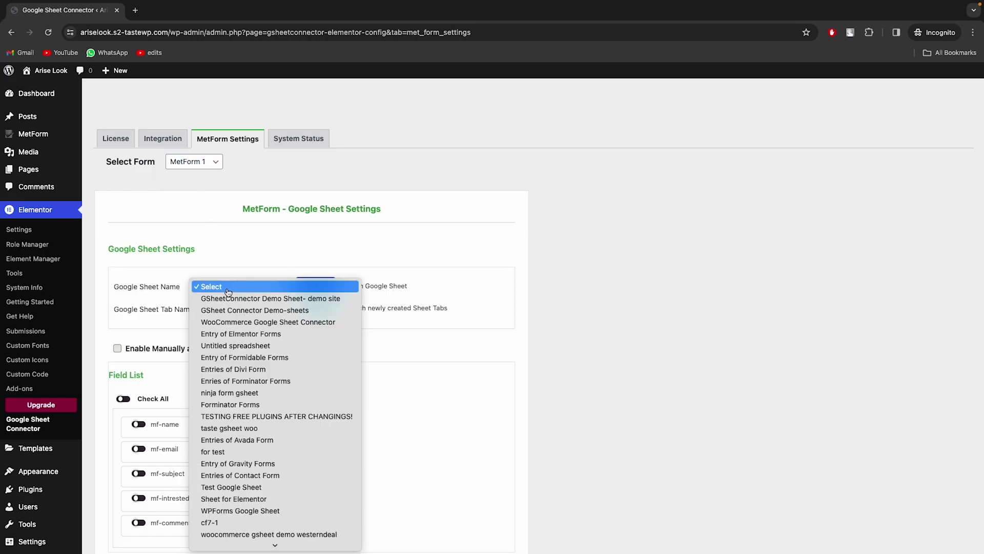
left_click(228, 333)
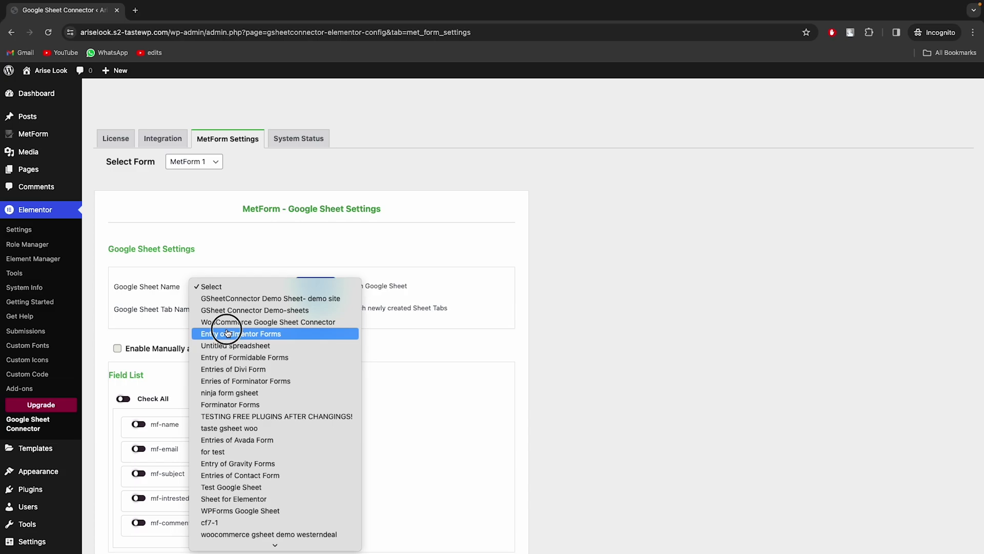
left_click(237, 308)
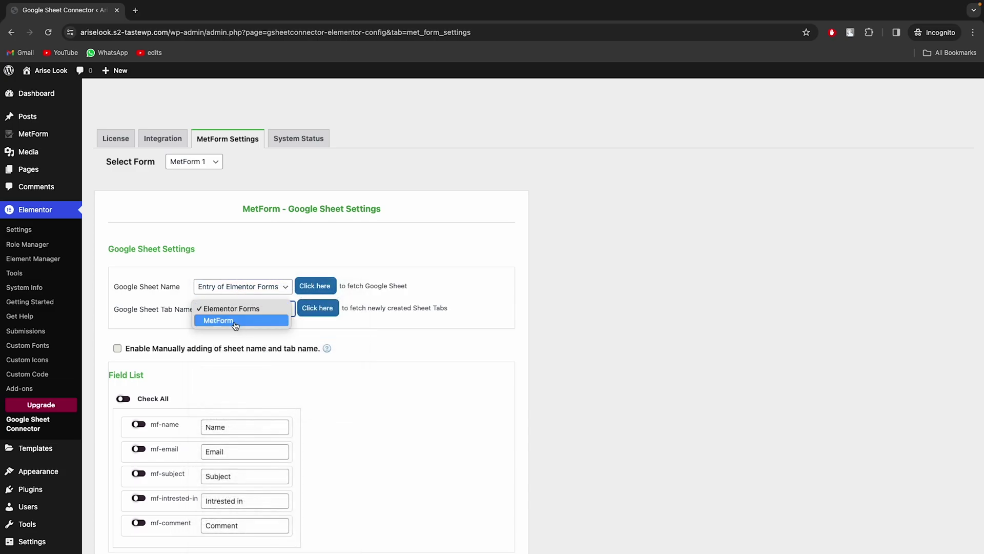
left_click(236, 323)
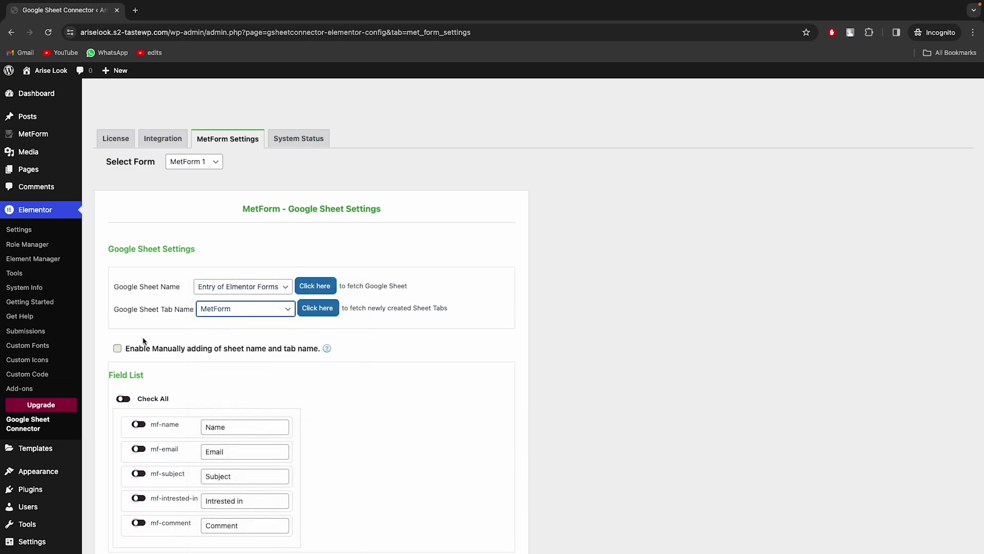
Try manual sheet and tab name entry, then switch back to choosing from lists
left_click(117, 348)
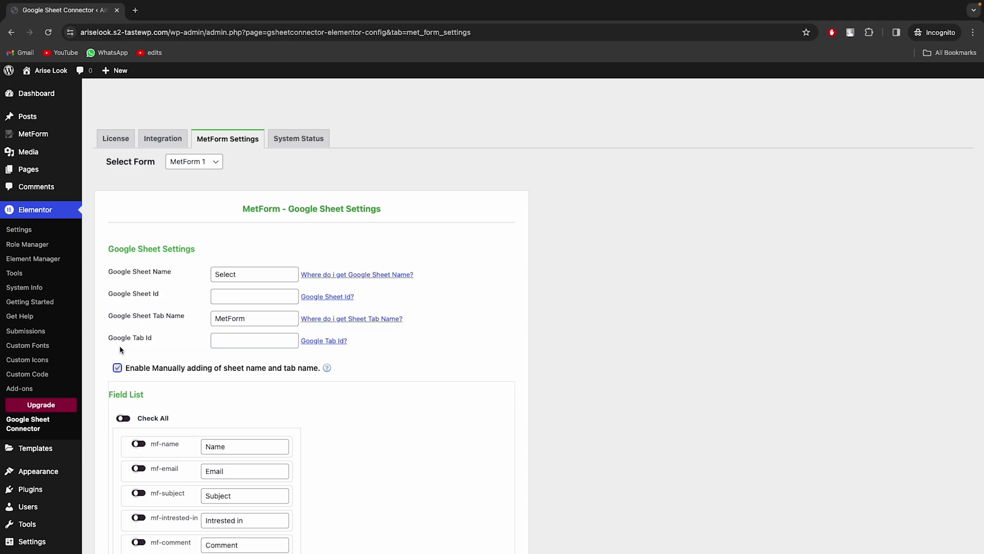
left_click(257, 278)
left_click(249, 297)
left_click(250, 319)
left_click(237, 338)
scroll(228, 362, "down", 1)
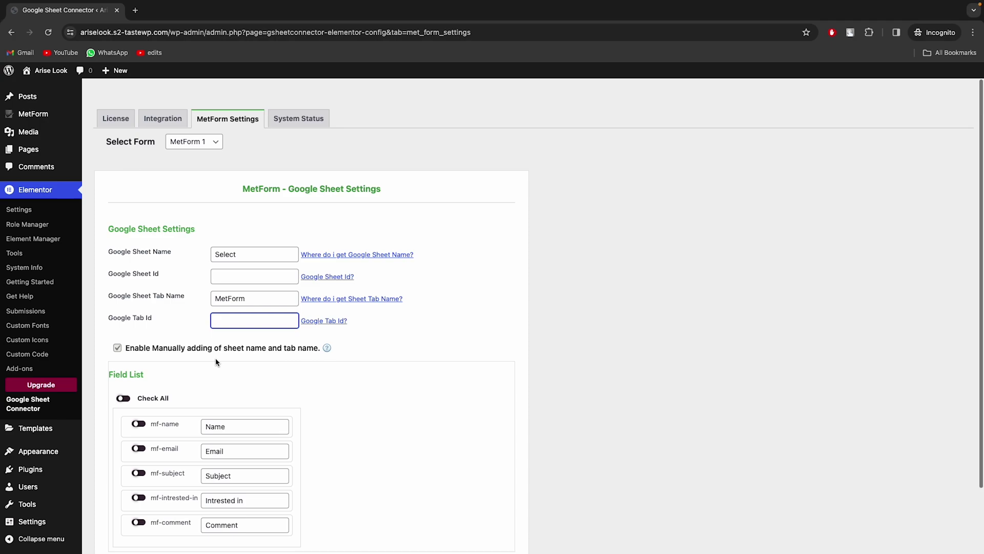
left_click(119, 348)
Enable all fields, move mf-email above mf-name, and relabel Name as 'Full Name'
scroll(123, 351, "down", 1)
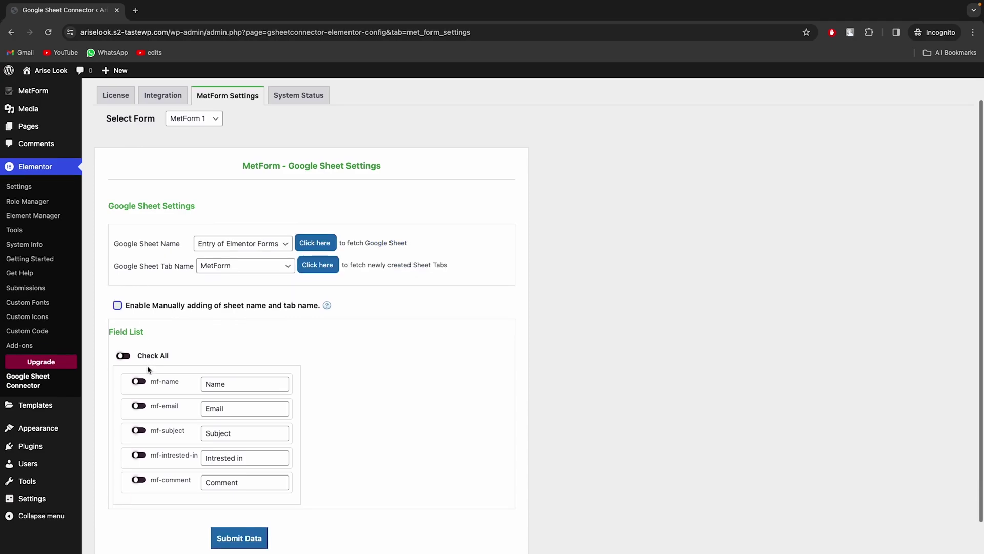
left_click(123, 349)
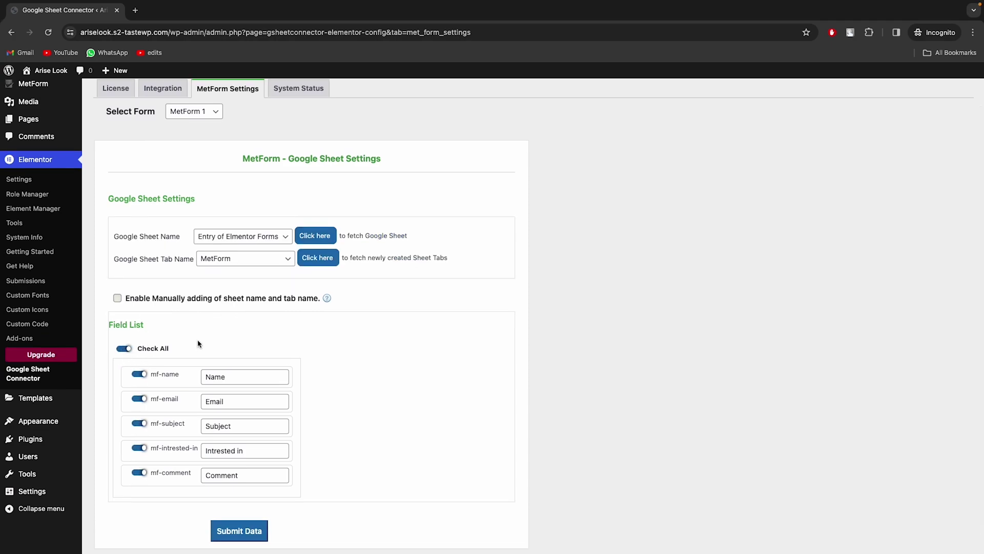
left_click_drag(129, 398, 128, 374)
scroll(293, 376, "down", 1)
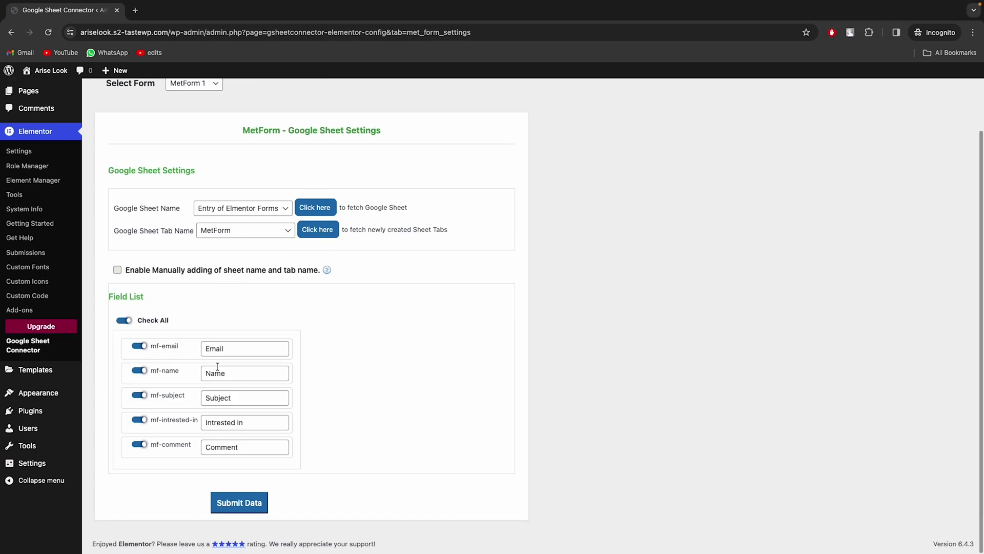
left_click(207, 377)
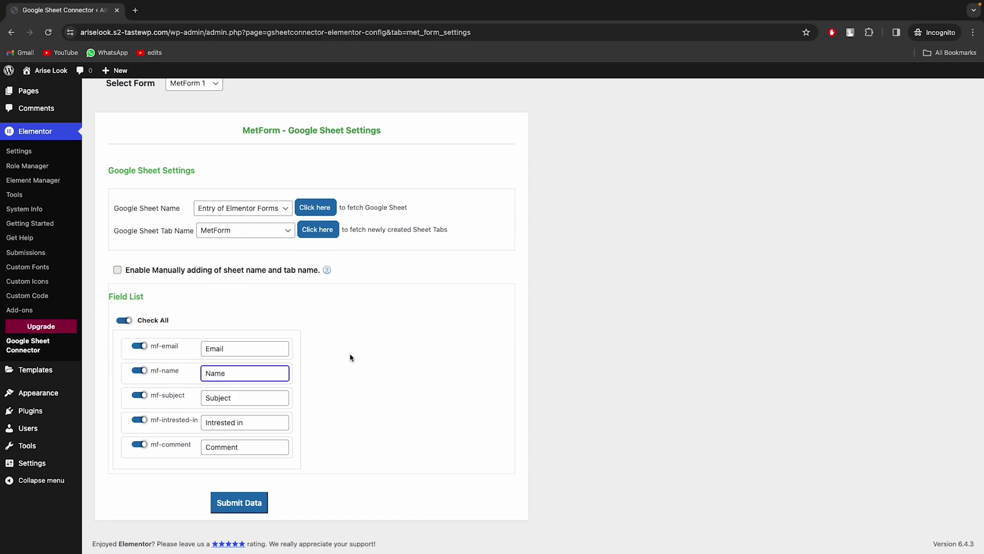
type("Full")
left_click(324, 426)
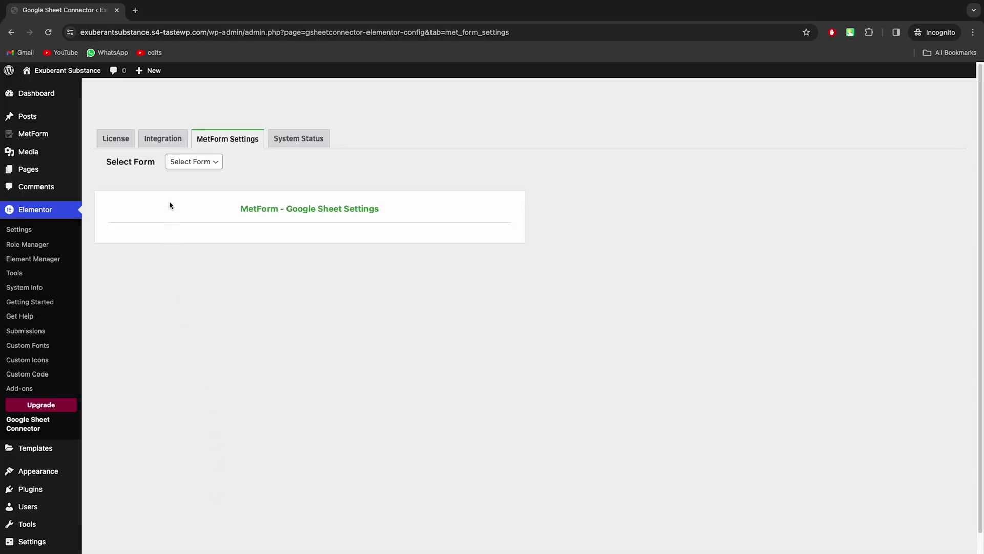
Choose MetForm 1 in the Select Form dropdown to load its sheet settings
left_click(186, 165)
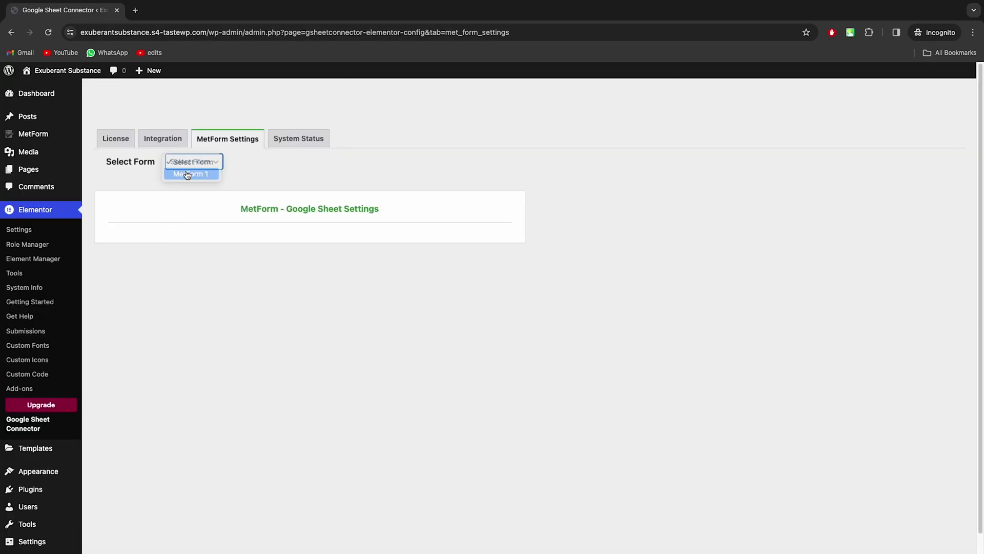
left_click(187, 175)
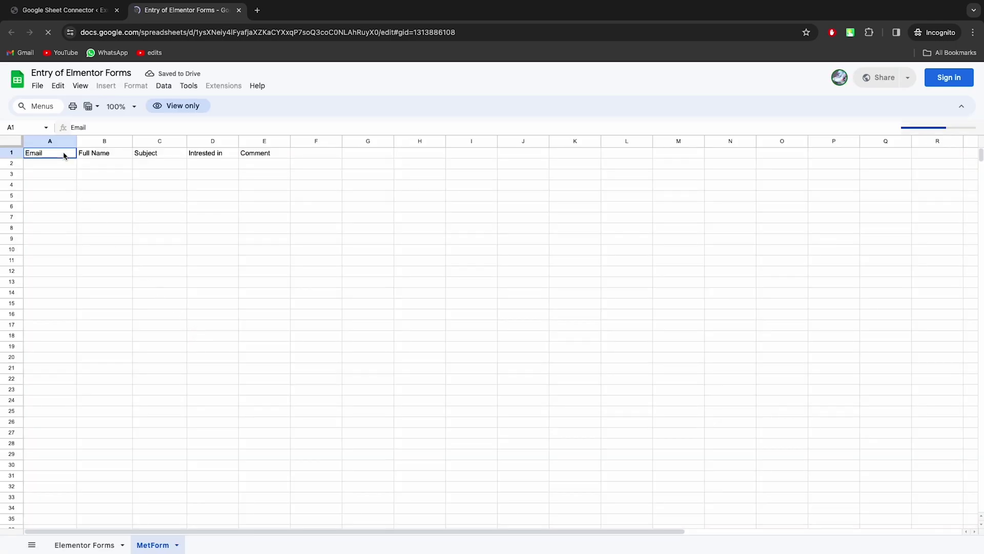
left_click_drag(64, 152, 262, 152)
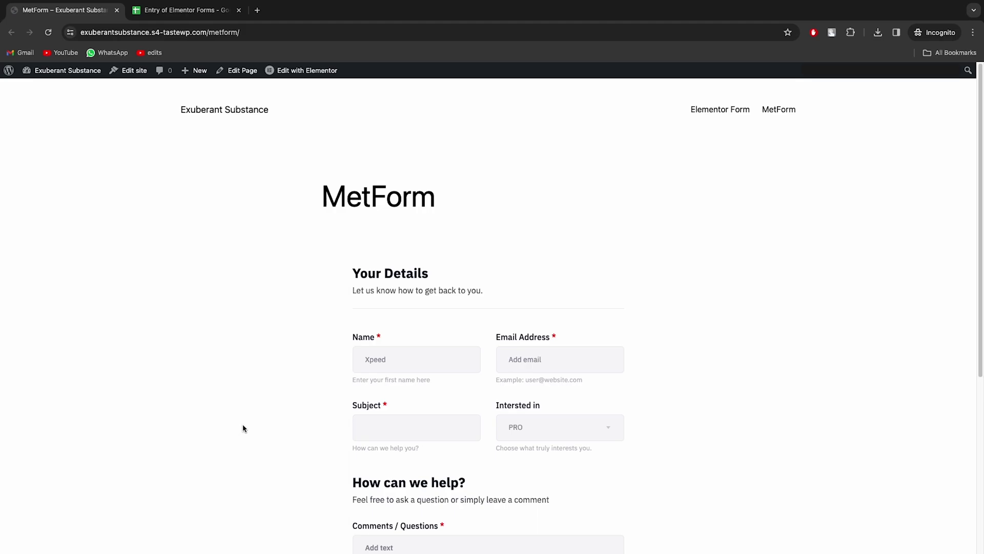
Enter a test name and email address in the MetForm, moving on to Subject
left_click(405, 352)
type("Abdullah K")
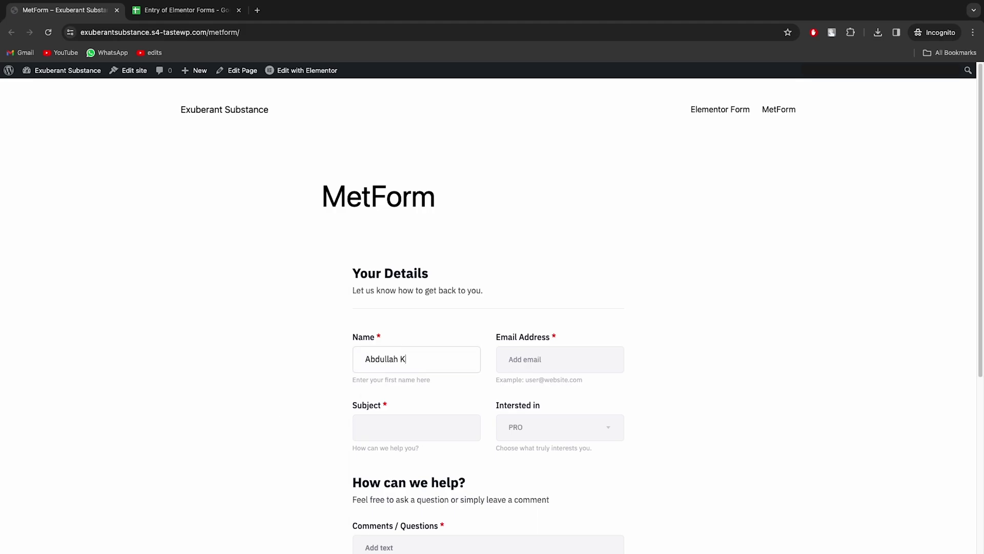
key("Tab")
scroll(515, 362, "down", 3)
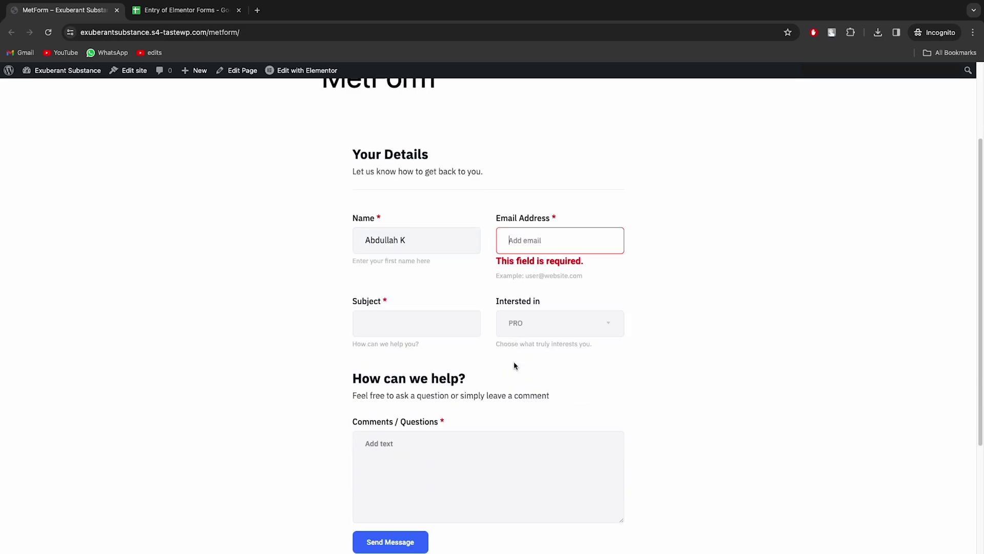
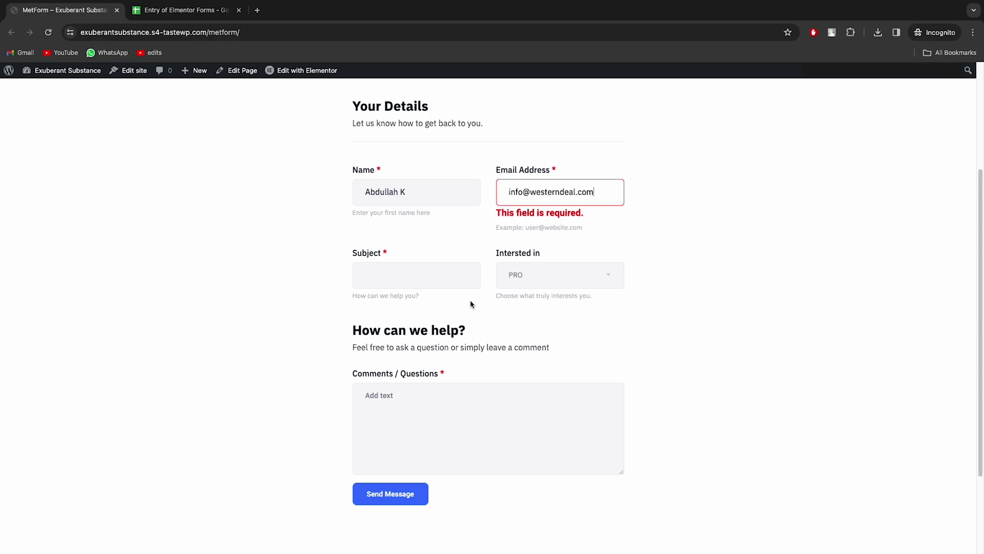
key("Tab")
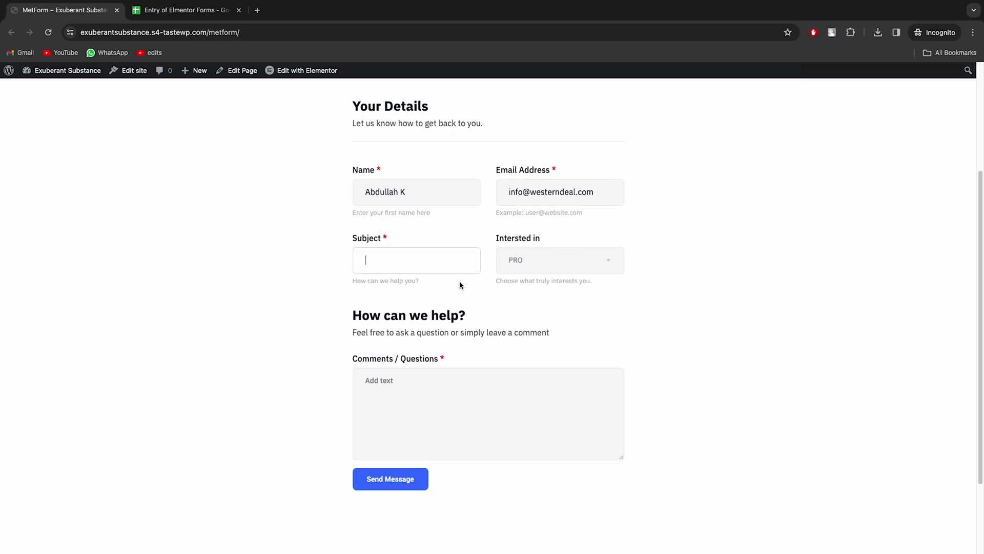
Choose PRO as the interest, add the comment 'this is testing', and send the message
left_click(548, 271)
left_click(543, 303)
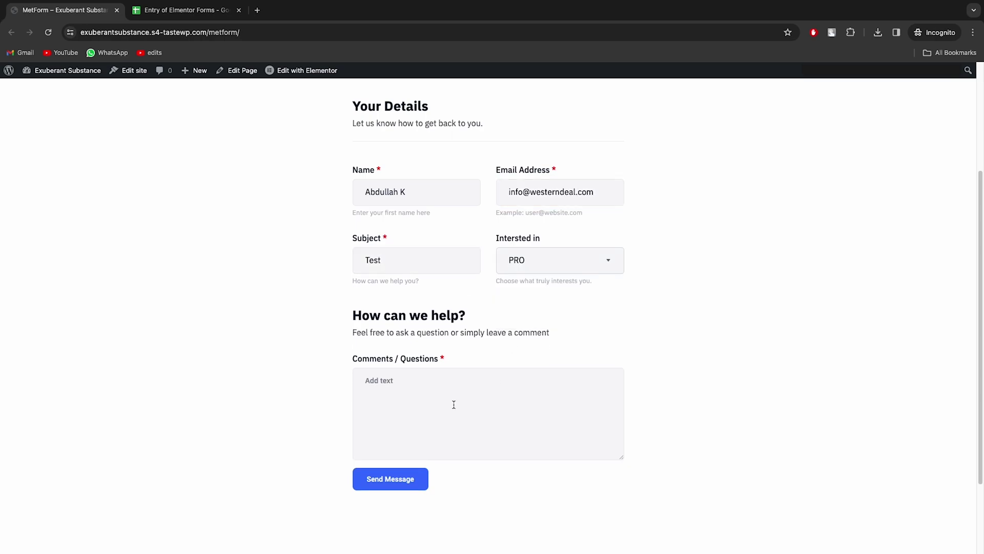
left_click(452, 404)
type("this is te")
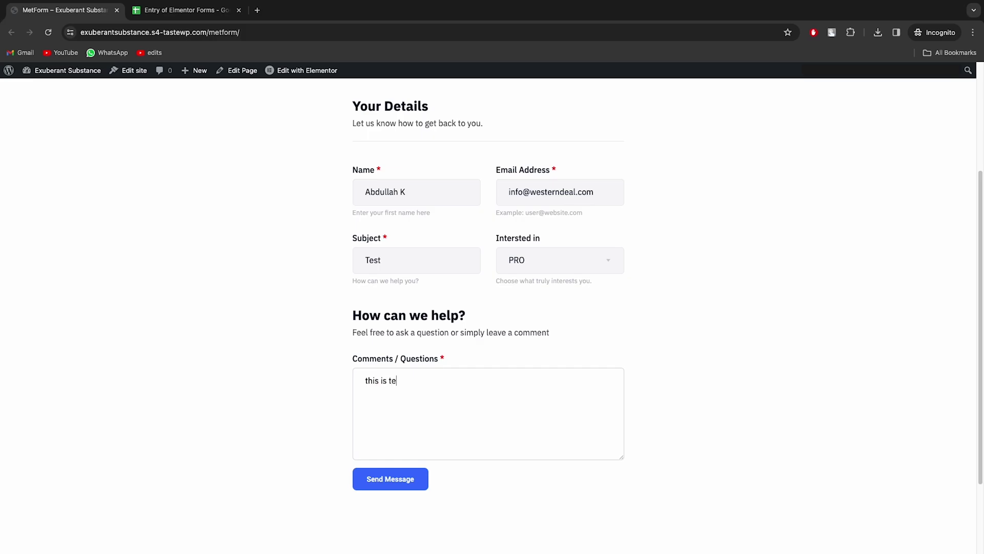
type("sting")
left_click(417, 479)
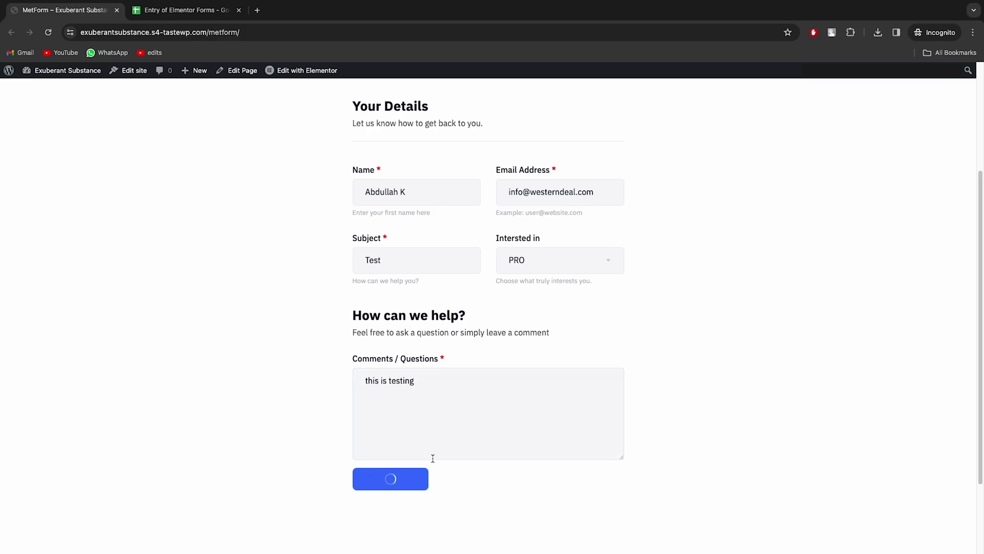
left_click(215, 11)
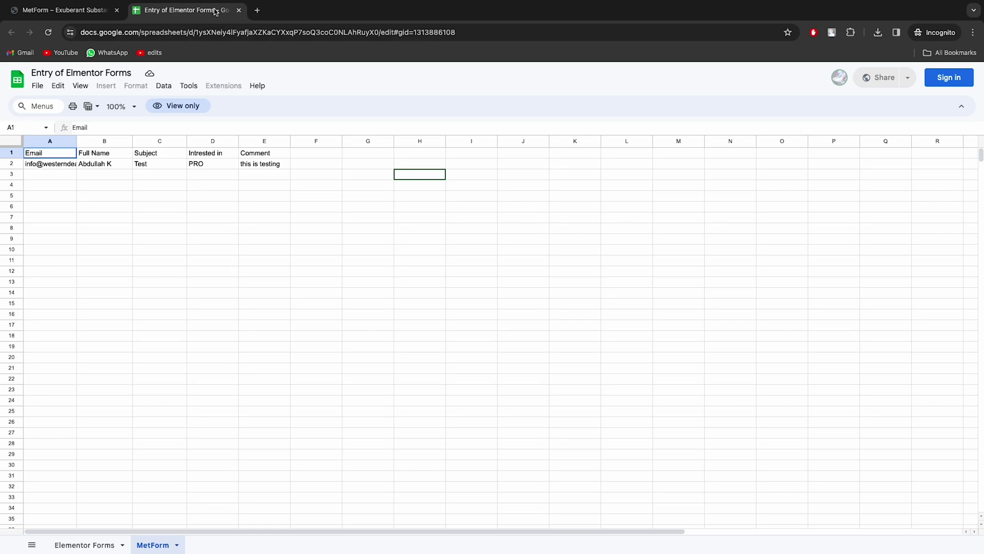
left_click(67, 152)
left_click_drag(67, 152, 298, 168)
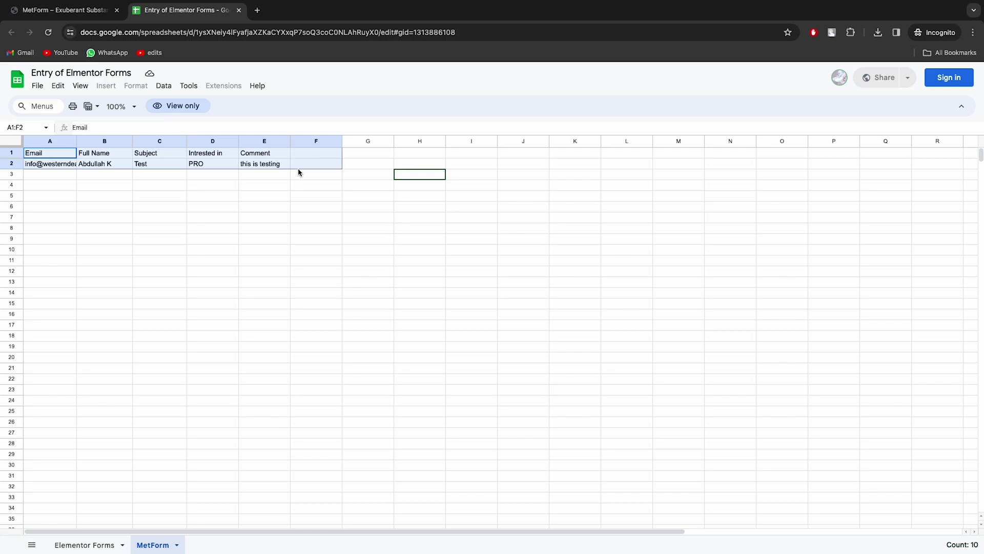